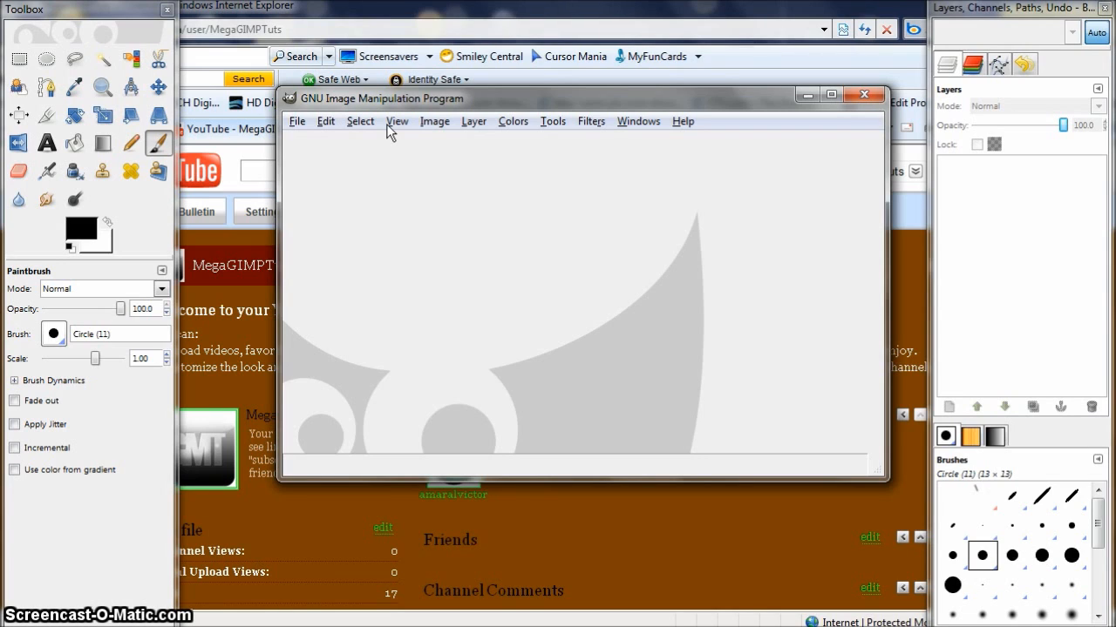
{"action": "left_click", "coordinate": [298, 122]}
{"action": "left_click", "coordinate": [326, 178]}
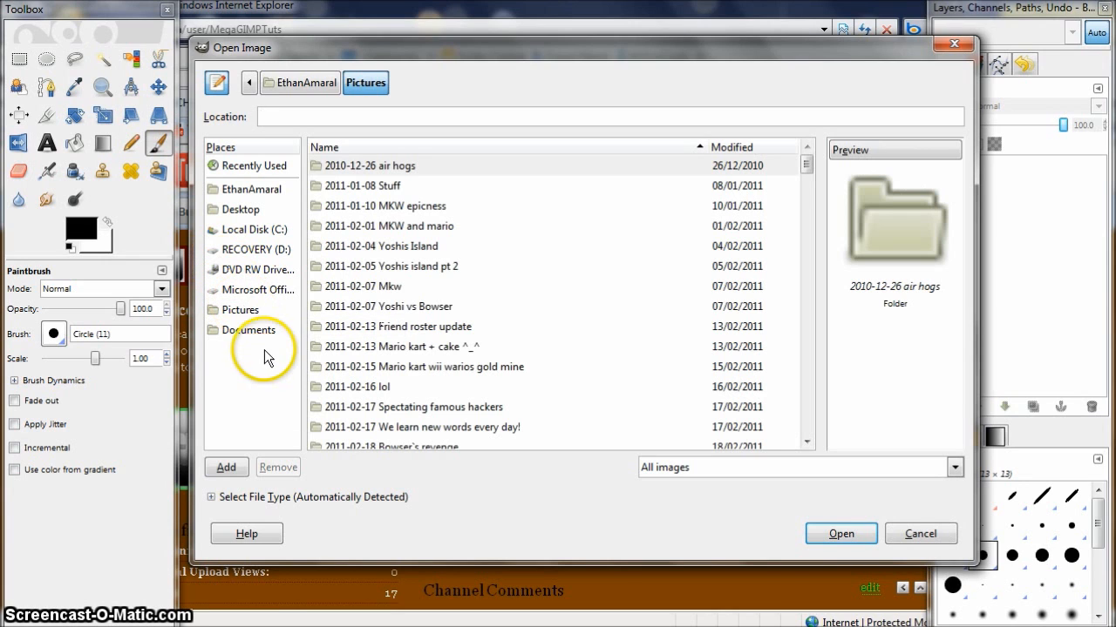
{"action": "left_click", "coordinate": [921, 533]}
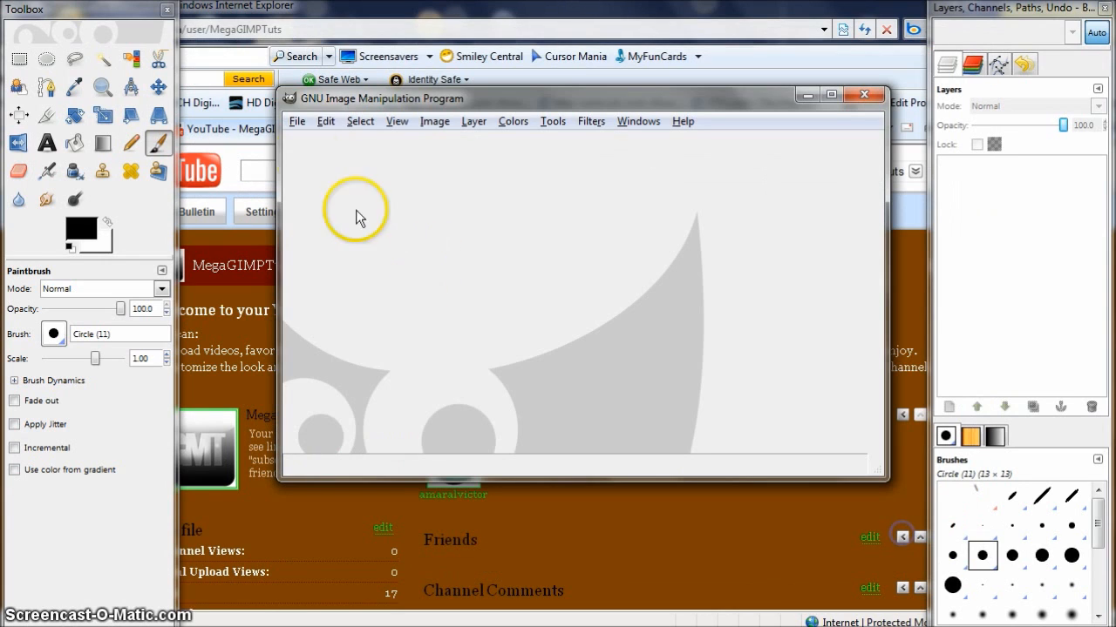
{"action": "left_click", "coordinate": [297, 121]}
{"action": "left_click", "coordinate": [315, 145]}
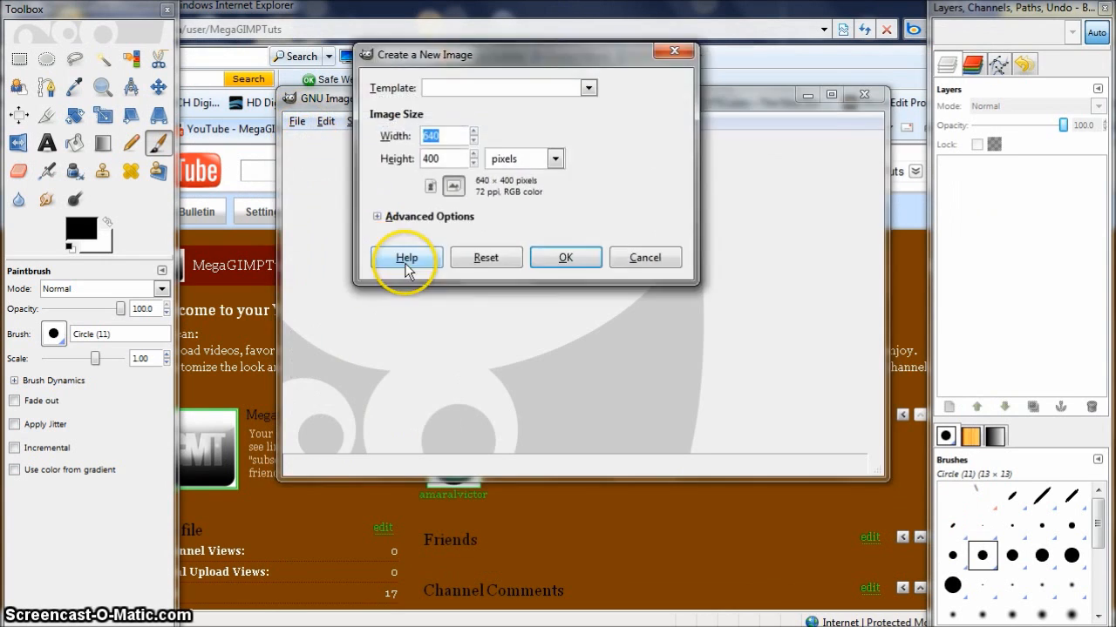
{"action": "left_click", "coordinate": [547, 251]}
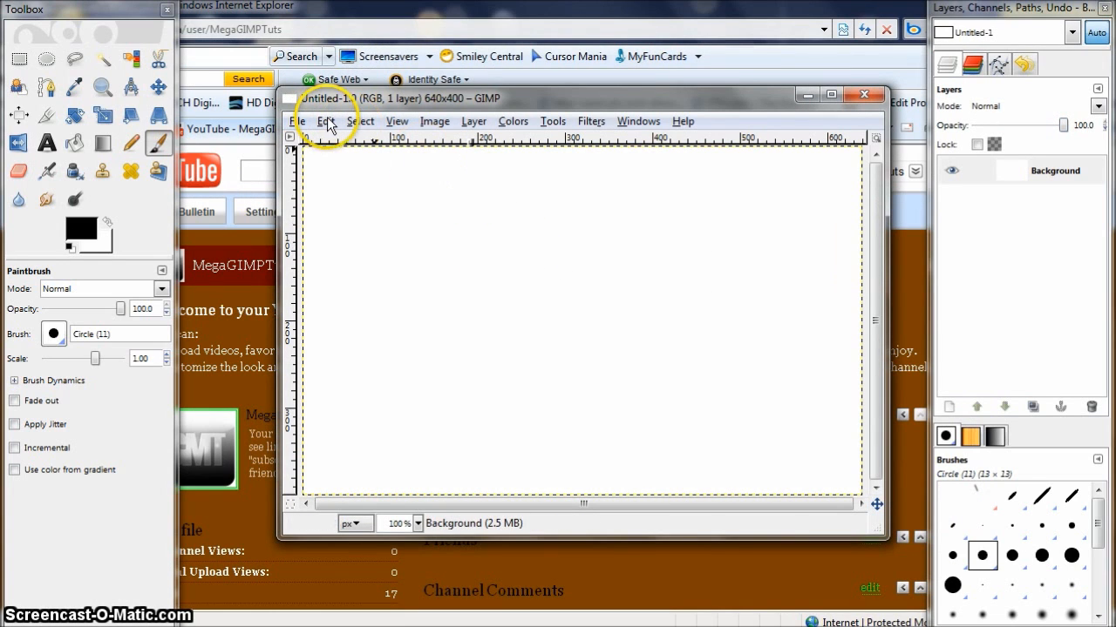
{"action": "left_click", "coordinate": [863, 94]}
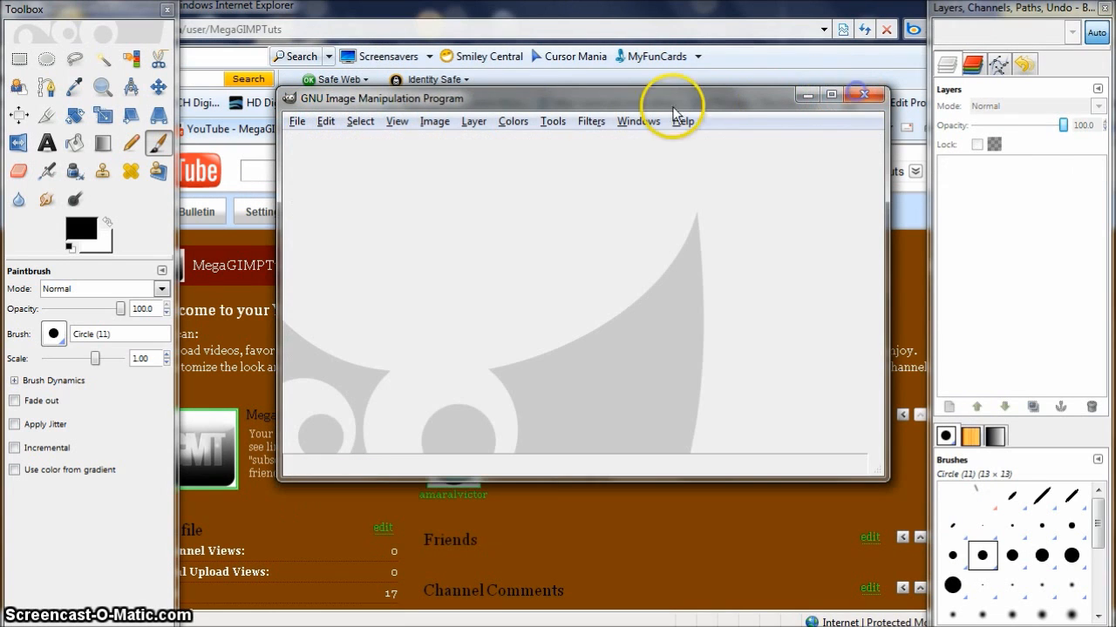
- Create a new image of 800 × 800 pixels
{"action": "left_click", "coordinate": [297, 121]}
{"action": "left_click", "coordinate": [315, 147]}
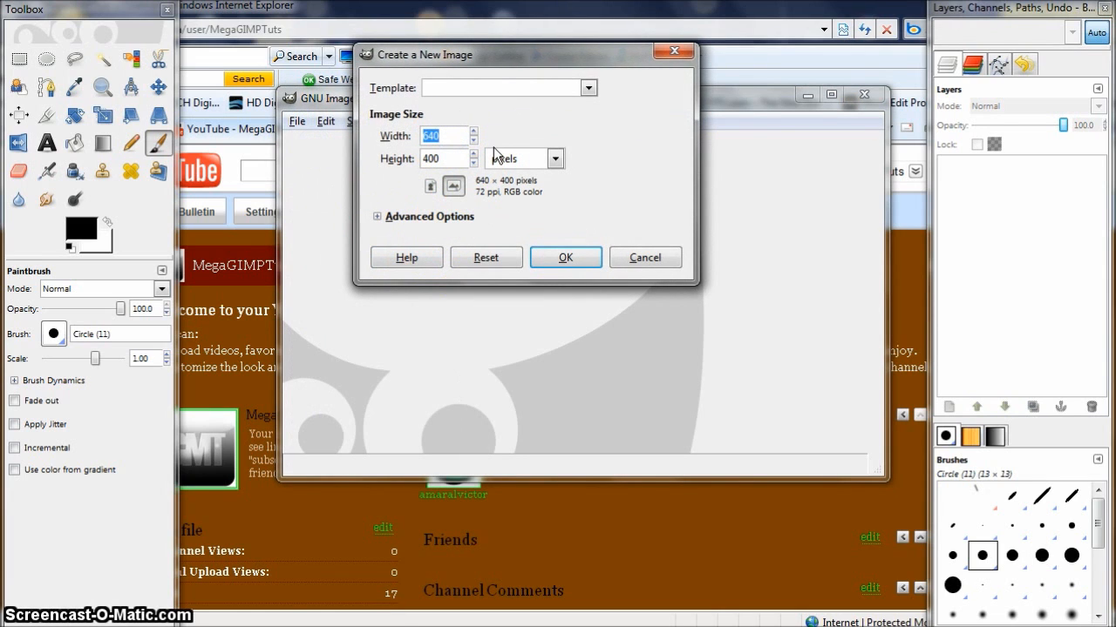
{"action": "key", "text": "Tab"}
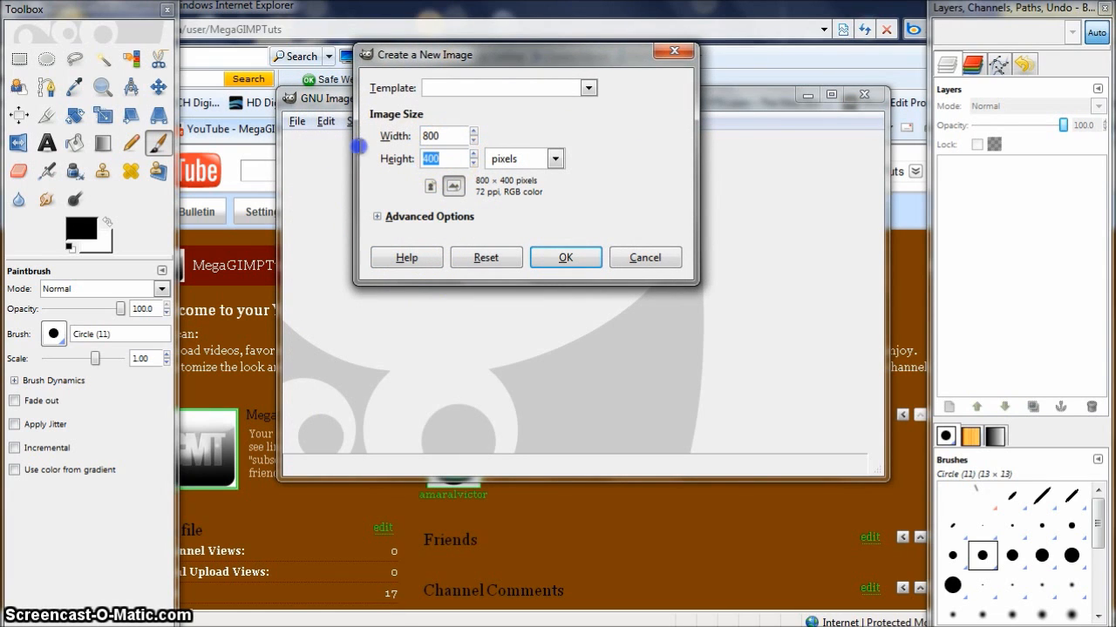
{"action": "type", "text": "800"}
{"action": "left_click", "coordinate": [540, 262]}
- Add a new 800 × 800 layer named New Layer filled with transparency
{"action": "left_click_drag", "start_coordinate": [567, 99], "coordinate": [536, 36]}
{"action": "right_click", "coordinate": [1029, 174]}
{"action": "left_click", "coordinate": [946, 210]}
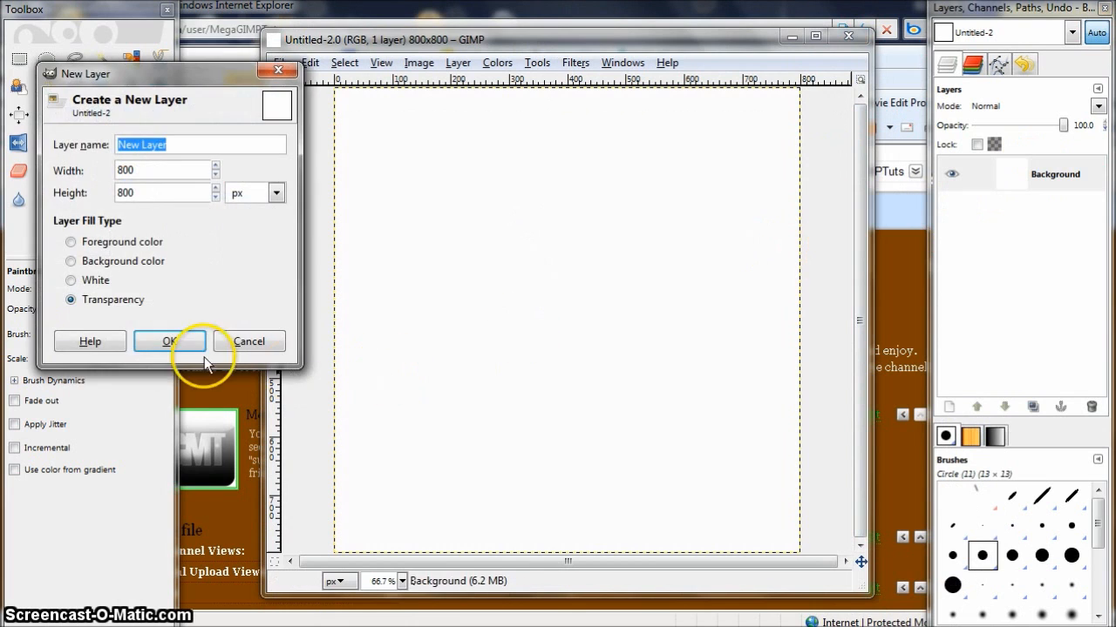
{"action": "left_click", "coordinate": [173, 340]}
- Delete the Background layer
{"action": "right_click", "coordinate": [1046, 212]}
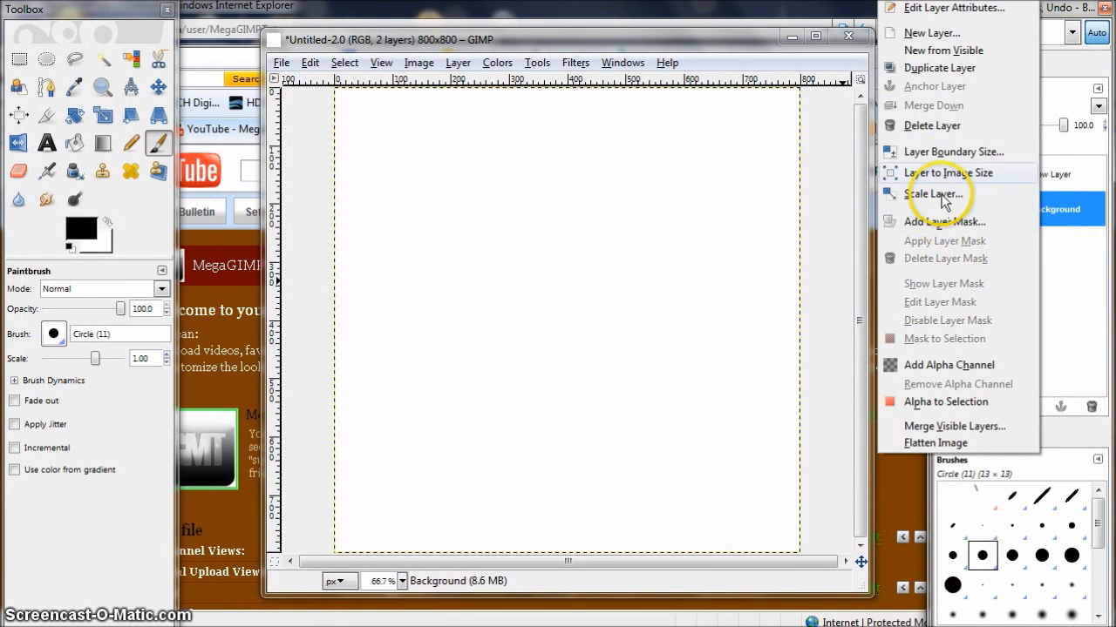
{"action": "left_click", "coordinate": [926, 126]}
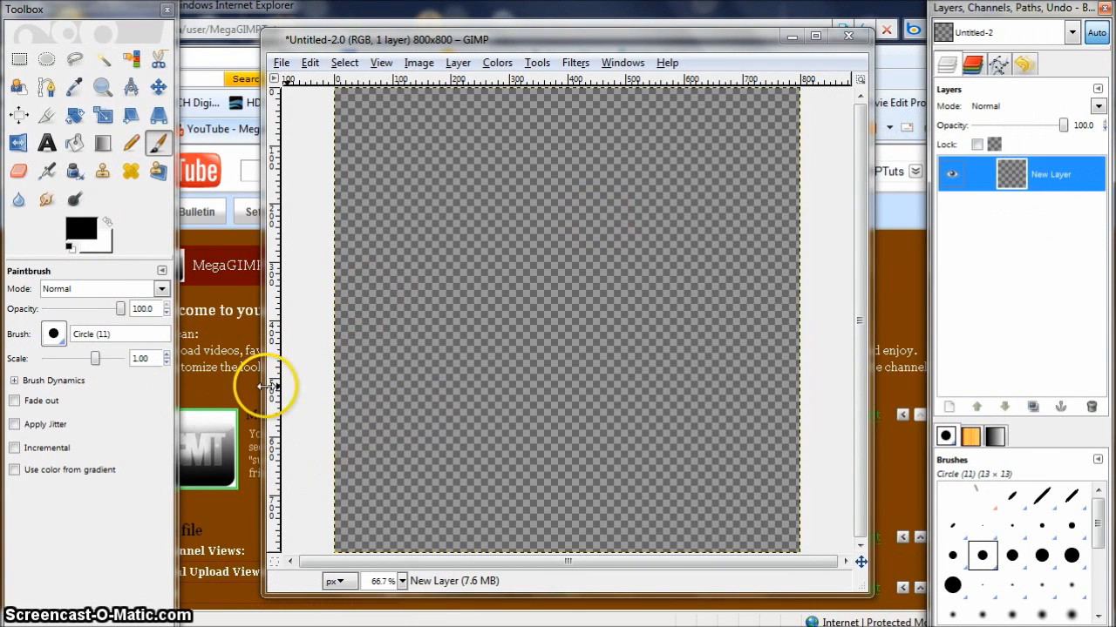
{"action": "left_click", "coordinate": [226, 394]}
{"action": "scroll", "coordinate": [261, 383], "scroll_direction": "down", "scroll_amount": 5}
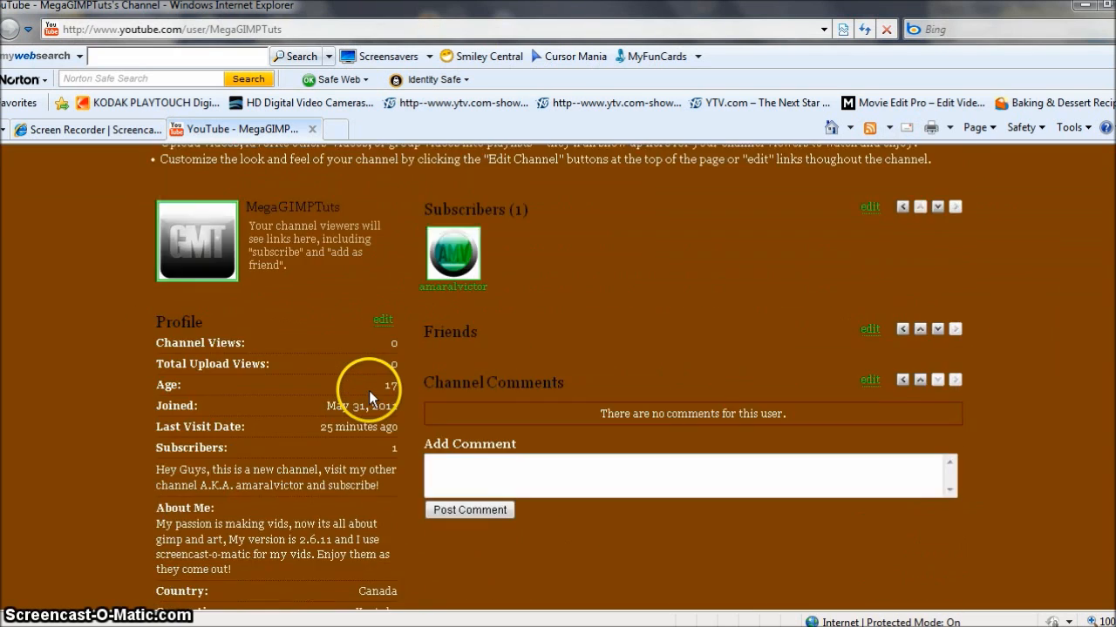
{"action": "scroll", "coordinate": [369, 393], "scroll_direction": "up", "scroll_amount": 5}
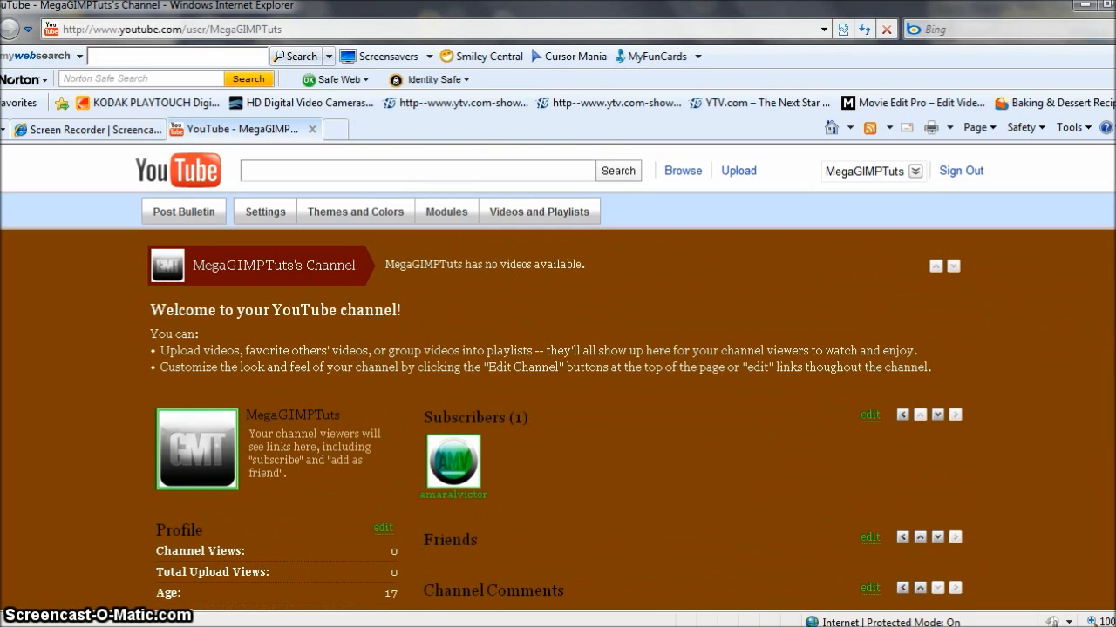
{"action": "key", "text": "alt+Tab"}
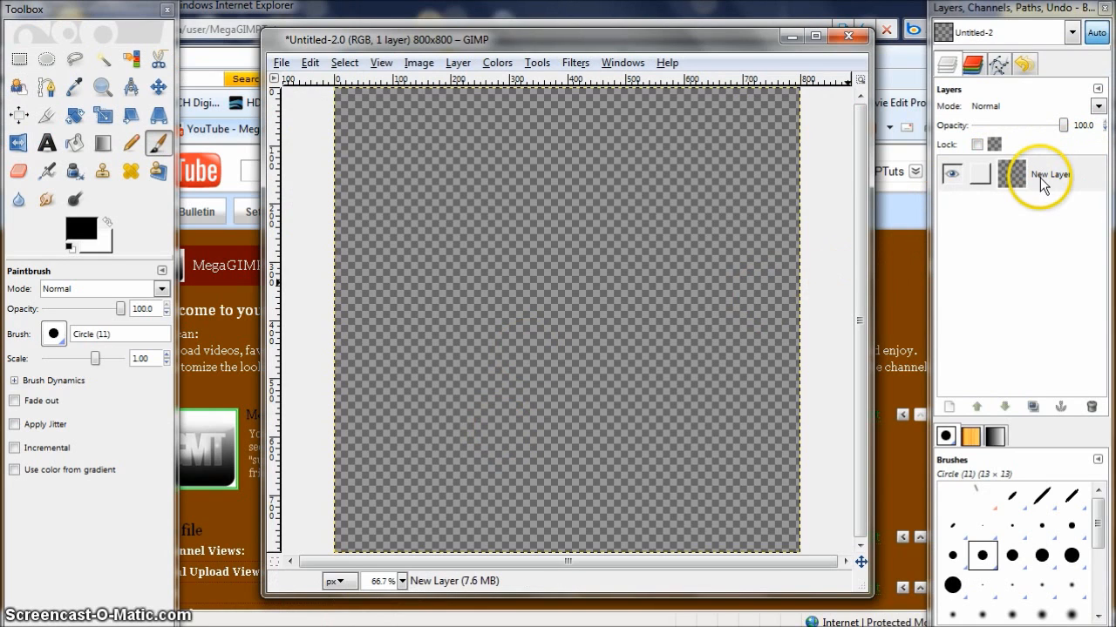
- Draw a rectangle selection with rounded corners of radius 100, about 762 × 773 px, covering most of the canvas
{"action": "left_click", "coordinate": [21, 61]}
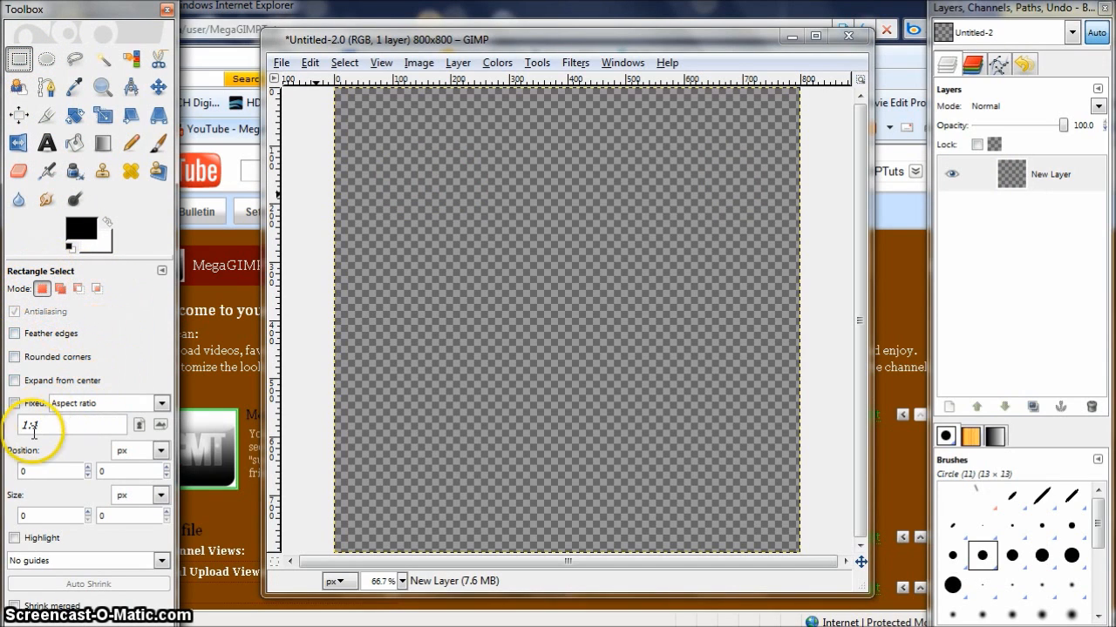
{"action": "left_click", "coordinate": [16, 357]}
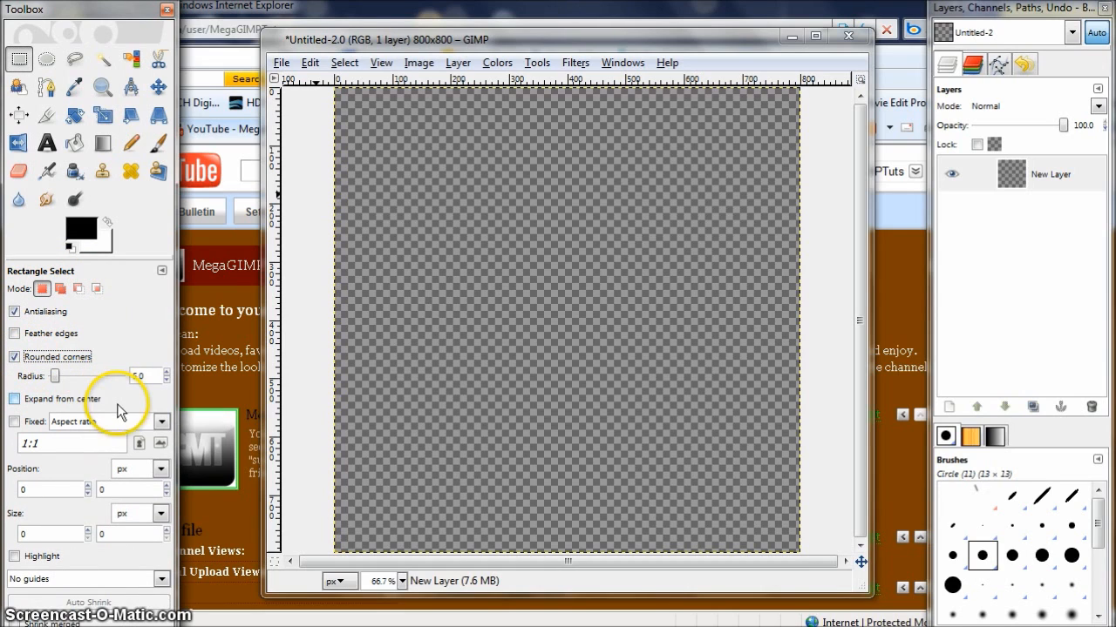
{"action": "left_click_drag", "start_coordinate": [59, 376], "coordinate": [164, 378]}
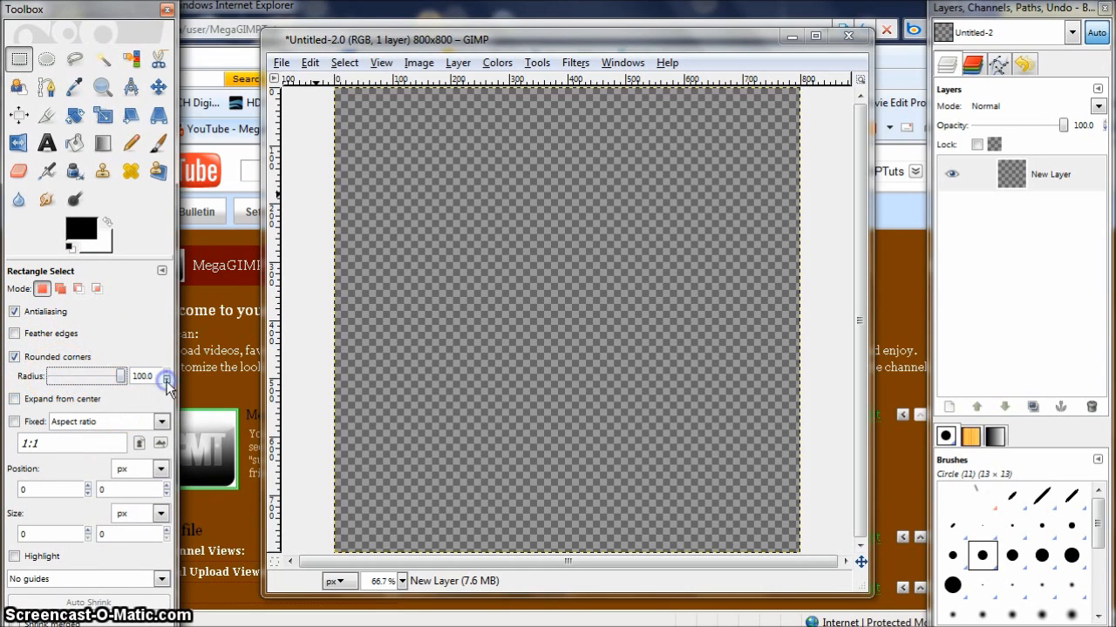
{"action": "left_click_drag", "start_coordinate": [348, 101], "coordinate": [791, 545]}
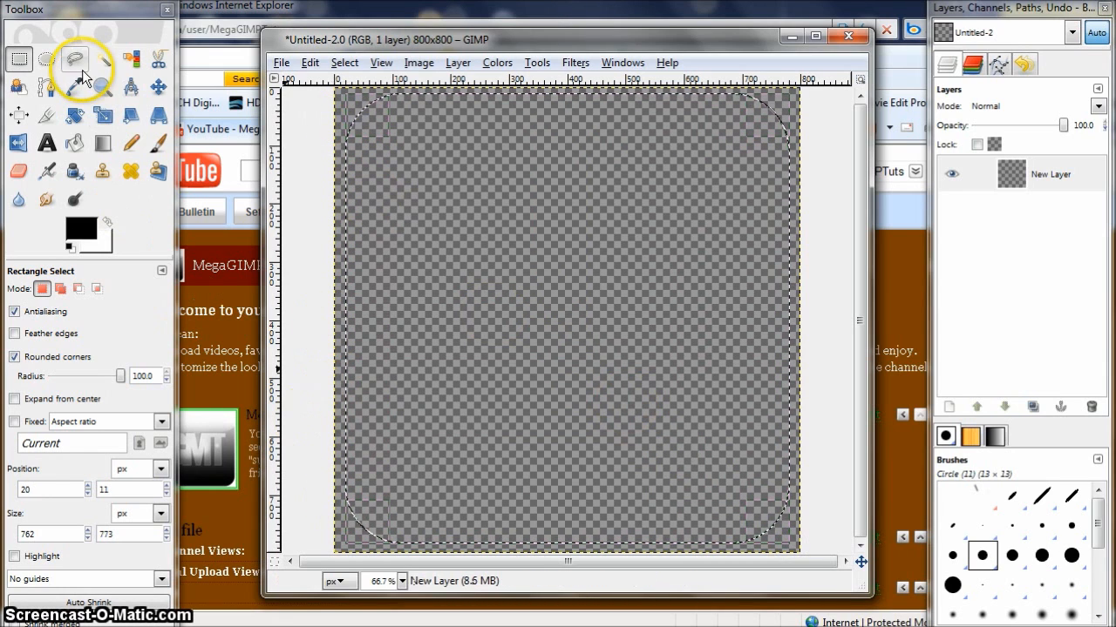
- Fill the selection with a vertical linear gradient, white at the top fading to black at the bottom
{"action": "left_click", "coordinate": [103, 143]}
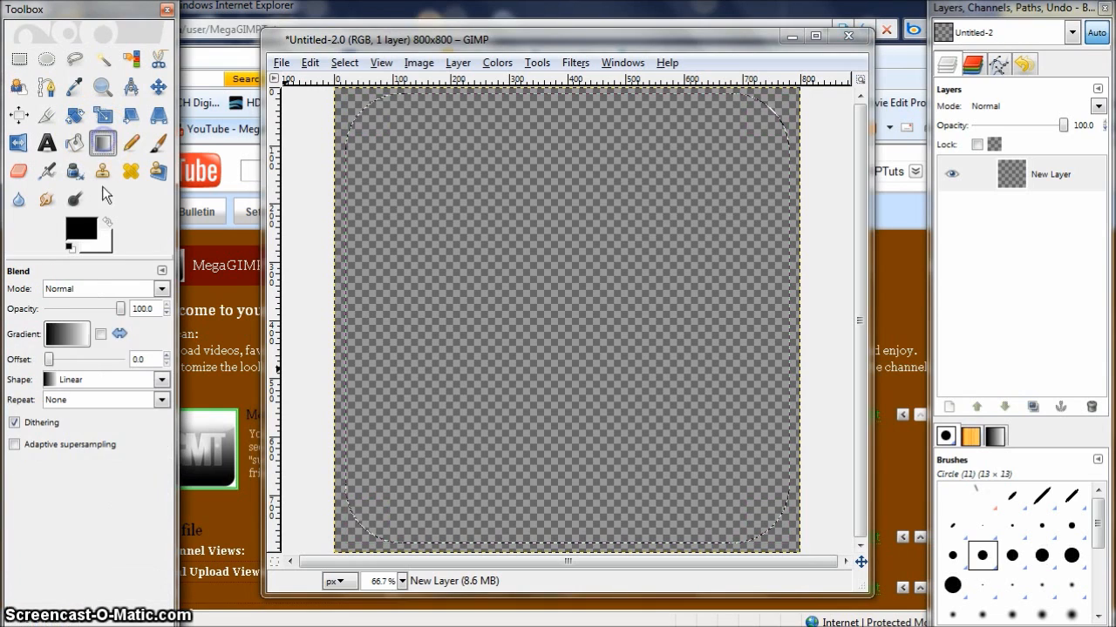
{"action": "left_click", "coordinate": [80, 334]}
{"action": "left_click", "coordinate": [145, 337]}
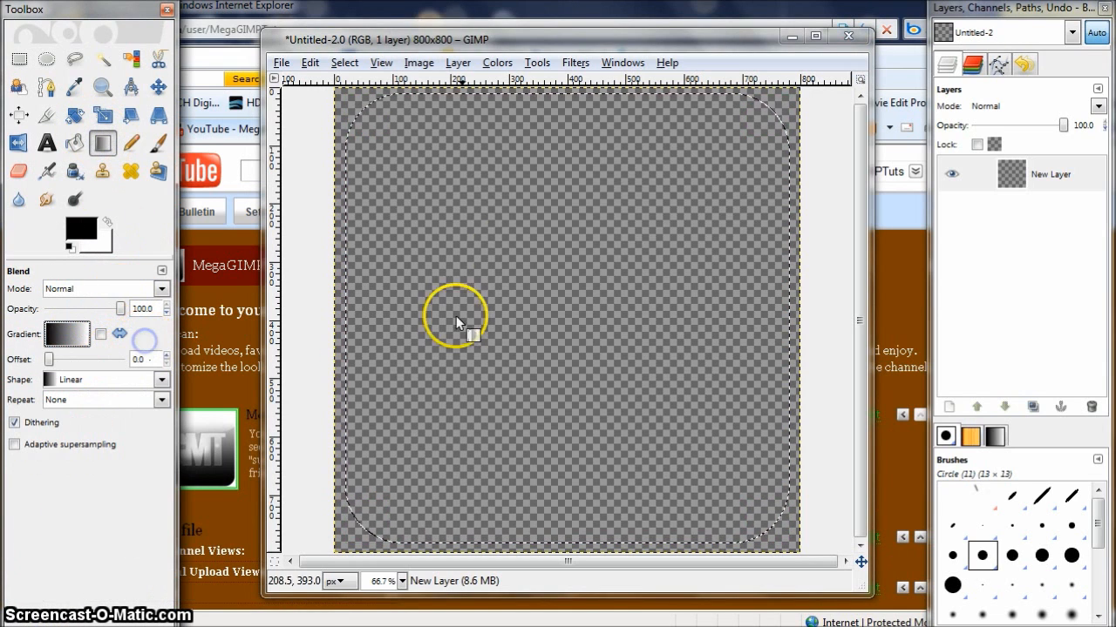
{"action": "left_click", "coordinate": [572, 554]}
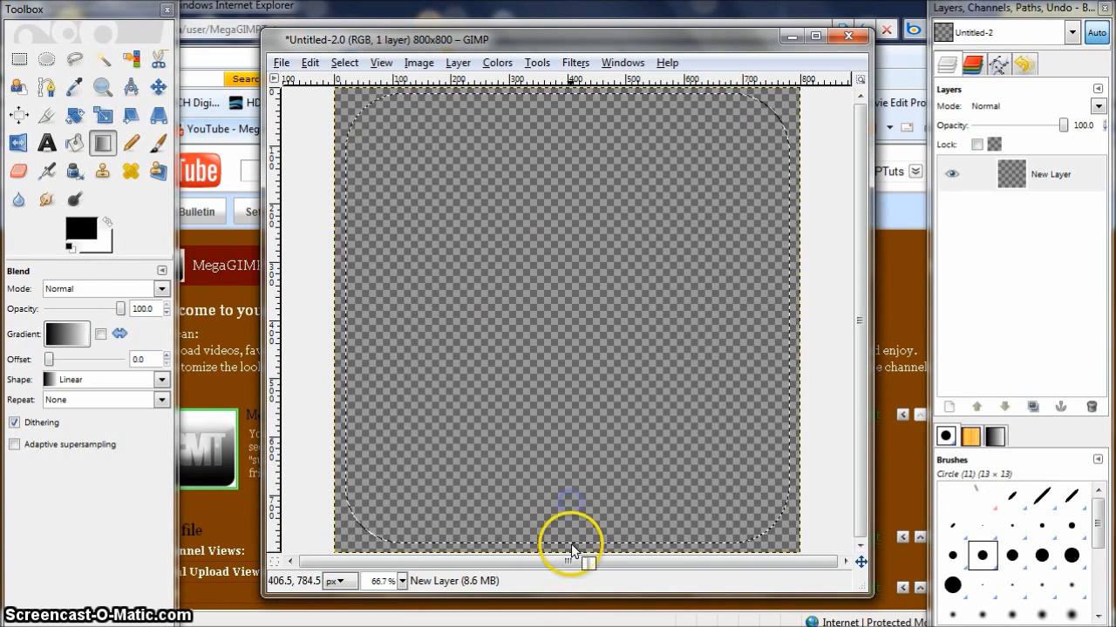
{"action": "left_click_drag", "start_coordinate": [573, 550], "coordinate": [565, 285]}
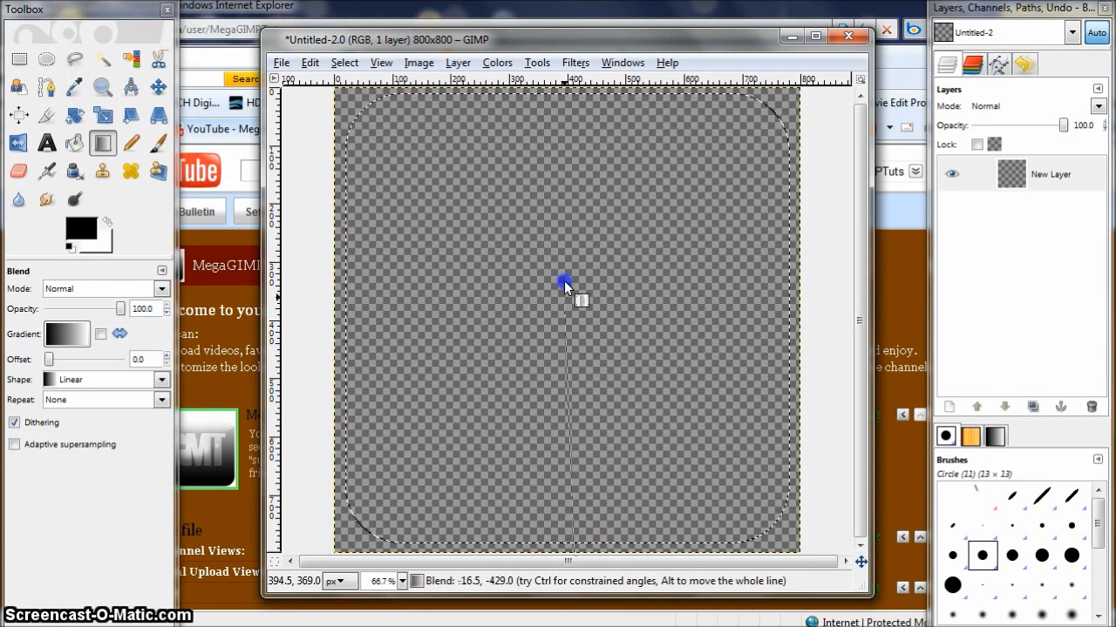
{"action": "left_click_drag", "start_coordinate": [561, 106], "coordinate": [566, 55]}
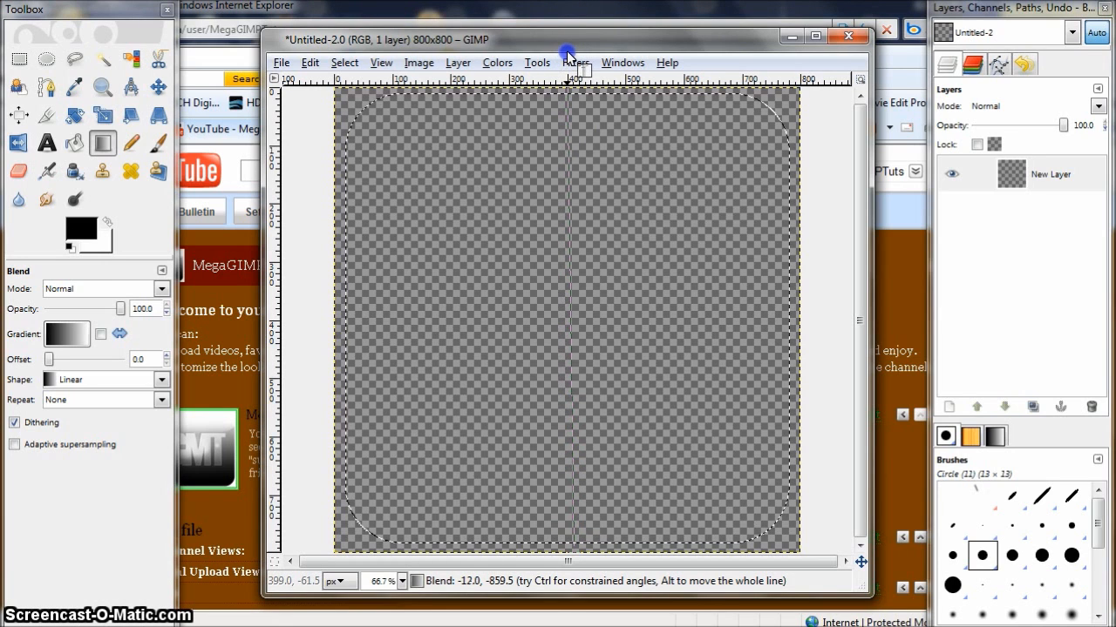
{"action": "left_click_drag", "start_coordinate": [568, 55], "coordinate": [571, 50]}
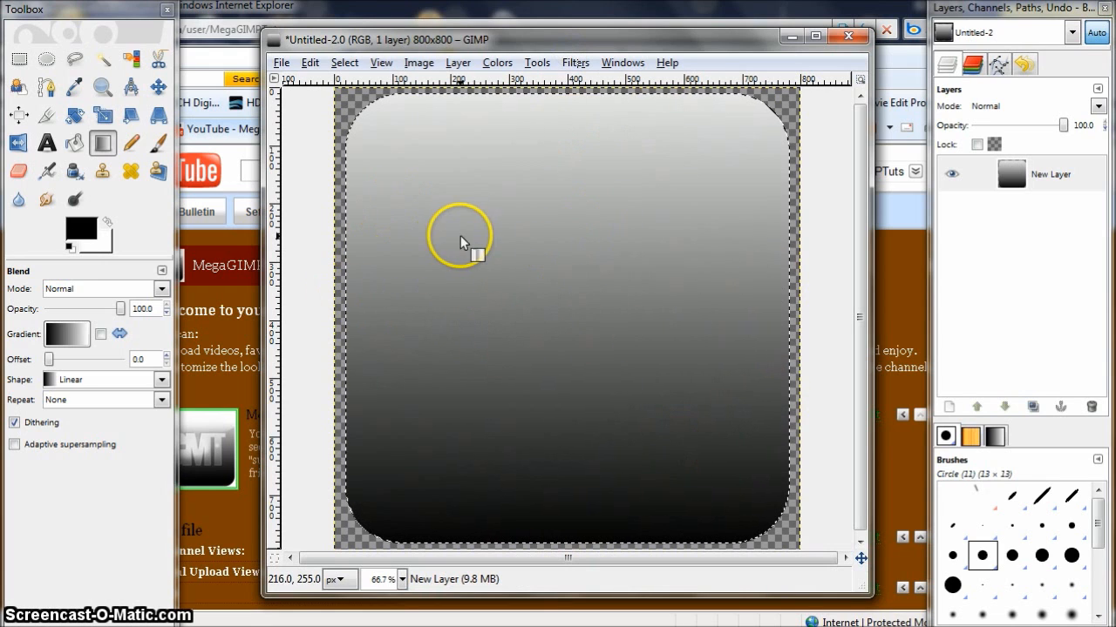
- Clear the selection and reselect the layer's shape with Alpha to Selection
{"action": "left_click", "coordinate": [344, 63]}
{"action": "left_click", "coordinate": [374, 108]}
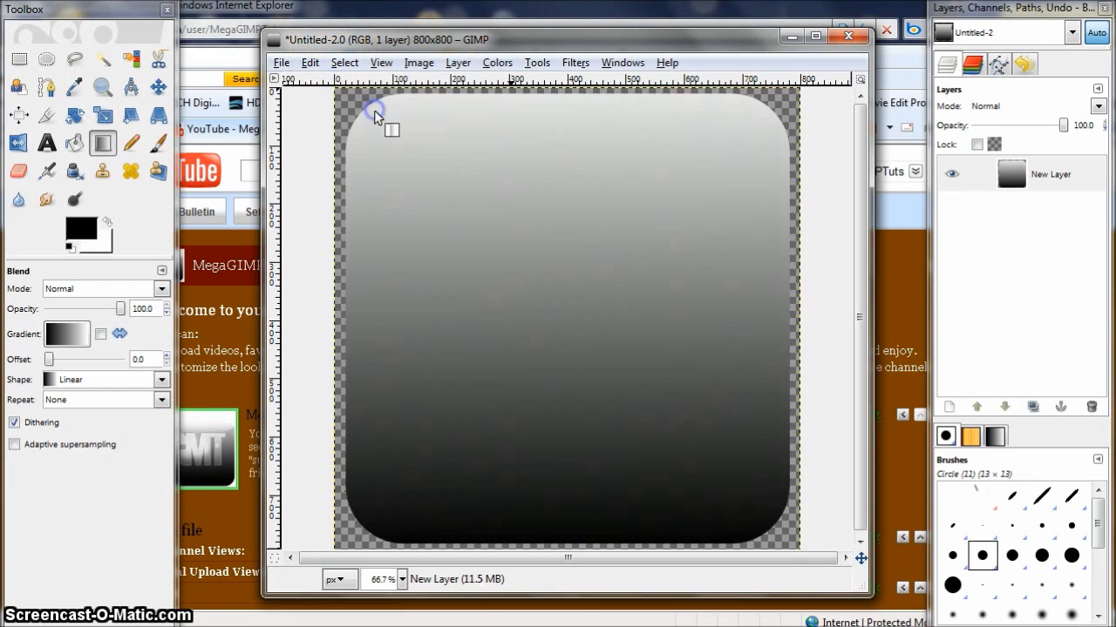
{"action": "left_click", "coordinate": [1018, 177]}
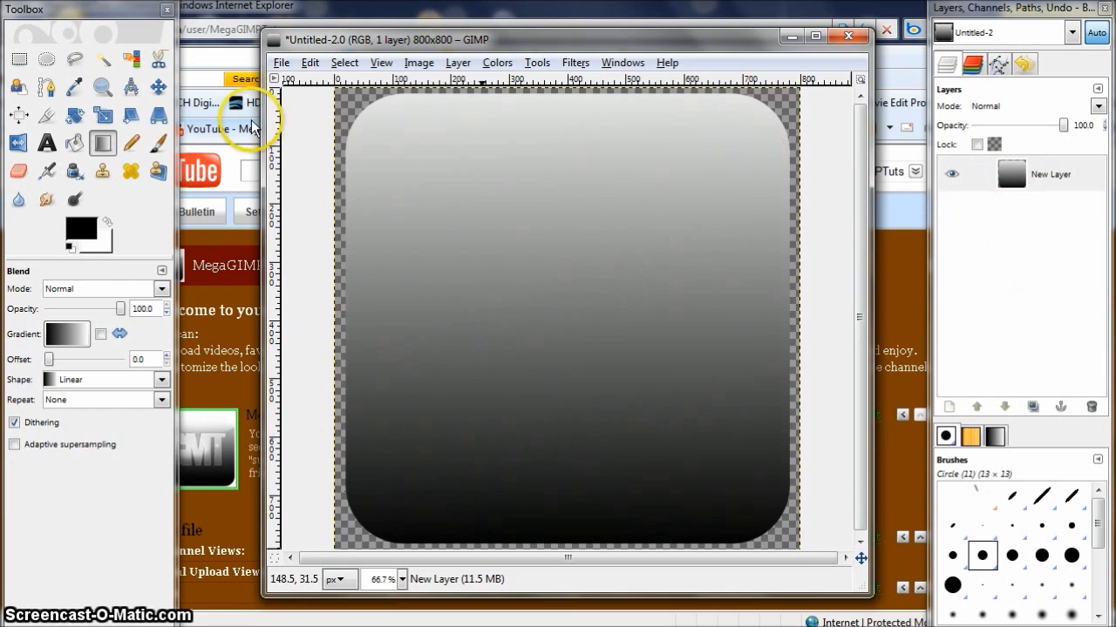
{"action": "right_click", "coordinate": [1068, 170]}
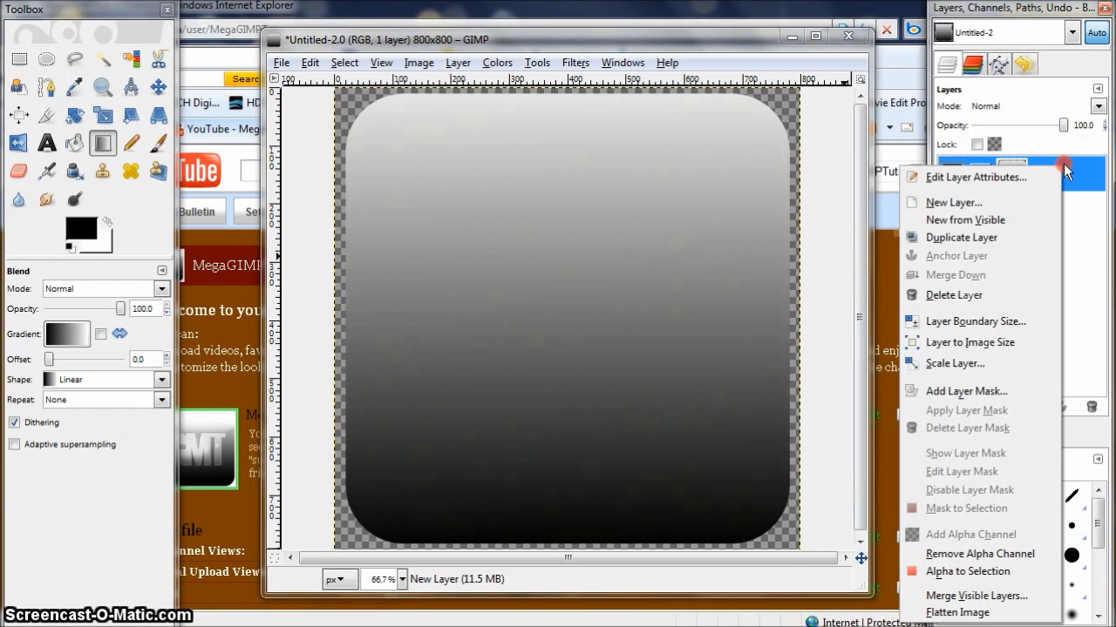
{"action": "left_click", "coordinate": [938, 574]}
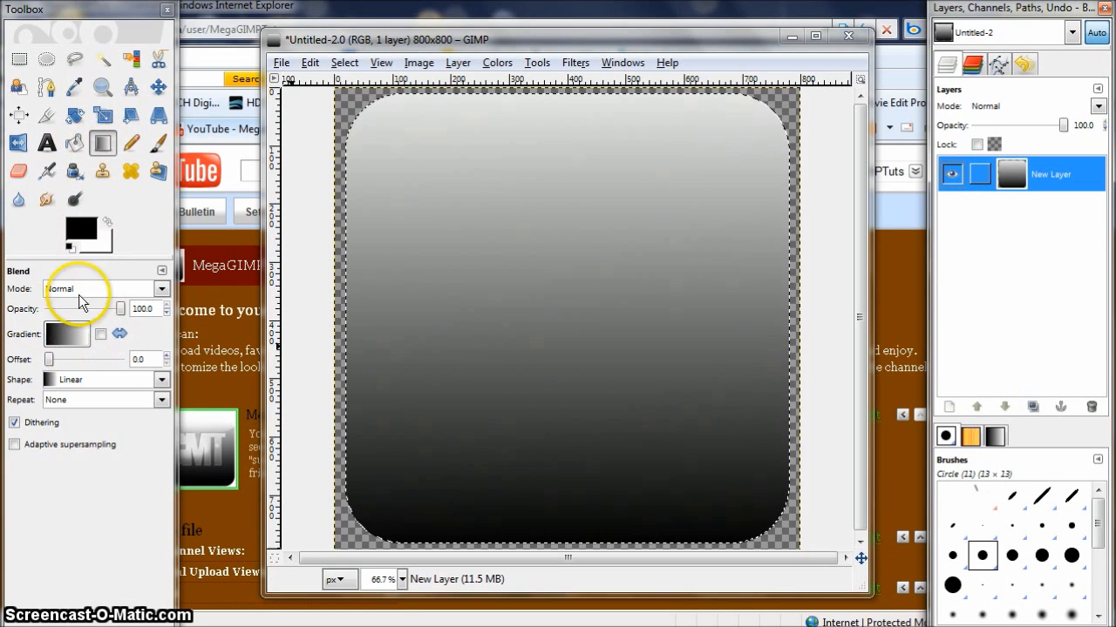
- Add white radial FG to Transparent gradient highlights at the top-left and top-right corners of the shape
{"action": "left_click", "coordinate": [86, 340]}
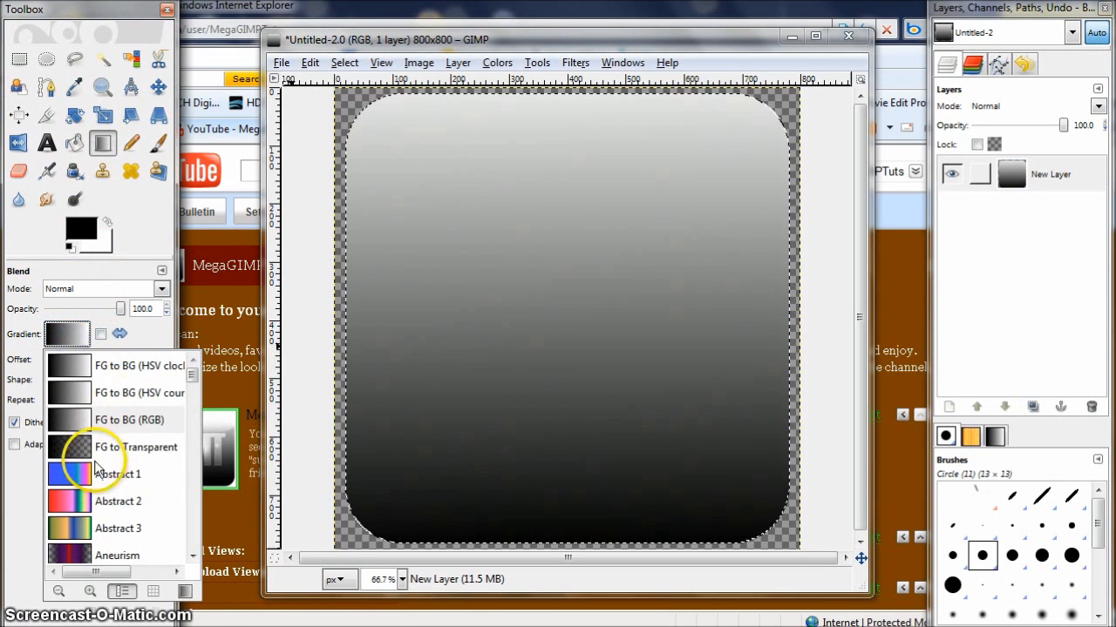
{"action": "left_click", "coordinate": [87, 450]}
{"action": "left_click", "coordinate": [107, 223]}
{"action": "left_click", "coordinate": [119, 378]}
{"action": "left_click", "coordinate": [162, 380]}
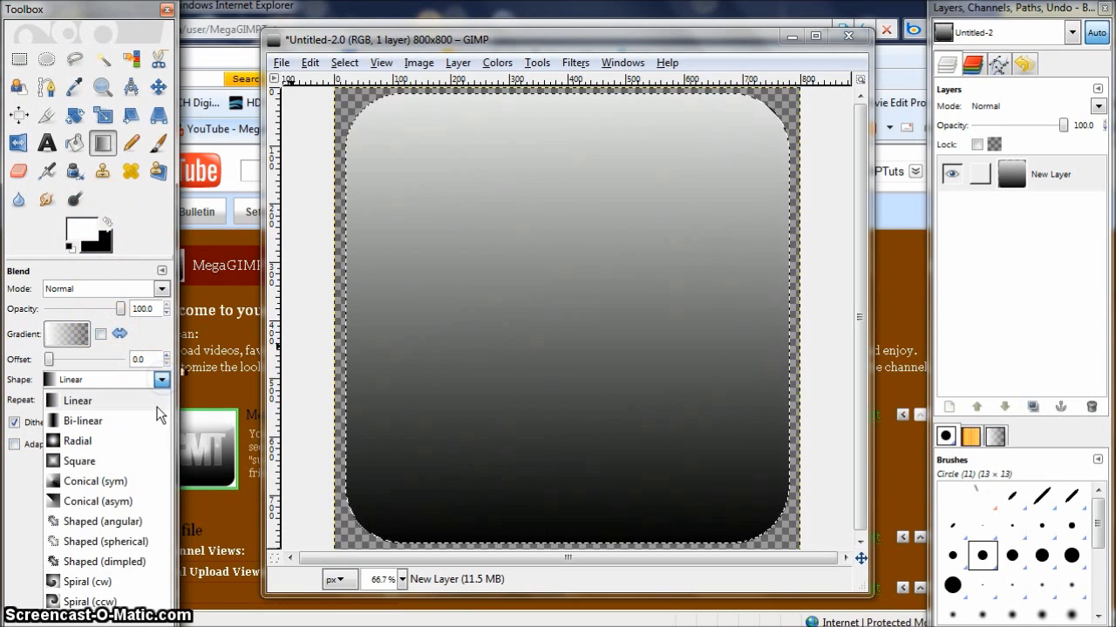
{"action": "left_click", "coordinate": [75, 441]}
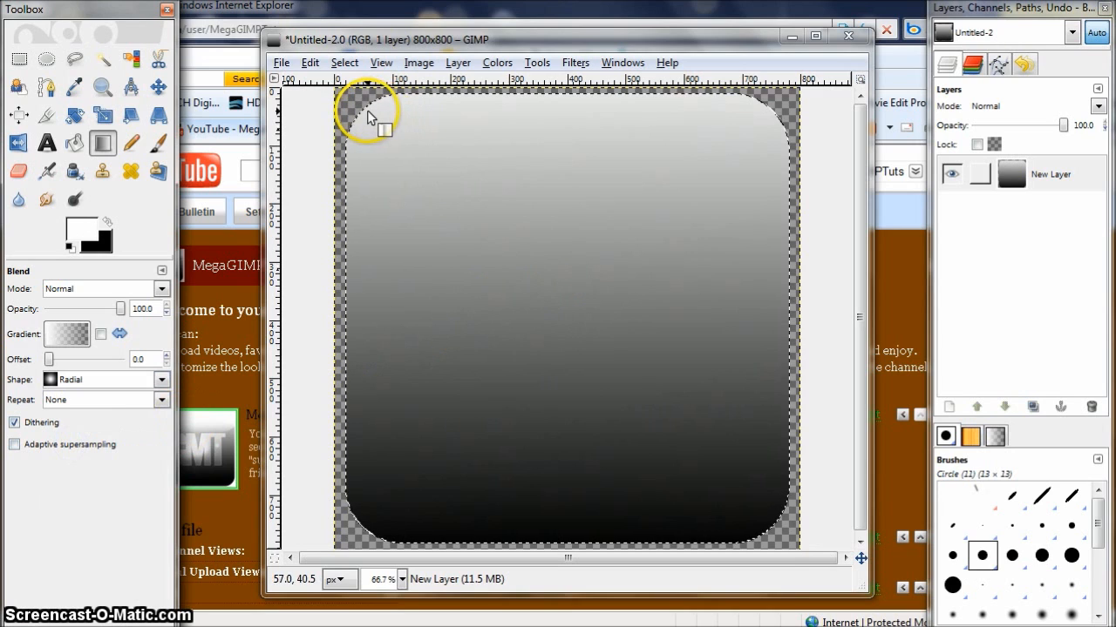
{"action": "left_click_drag", "start_coordinate": [368, 111], "coordinate": [369, 46]}
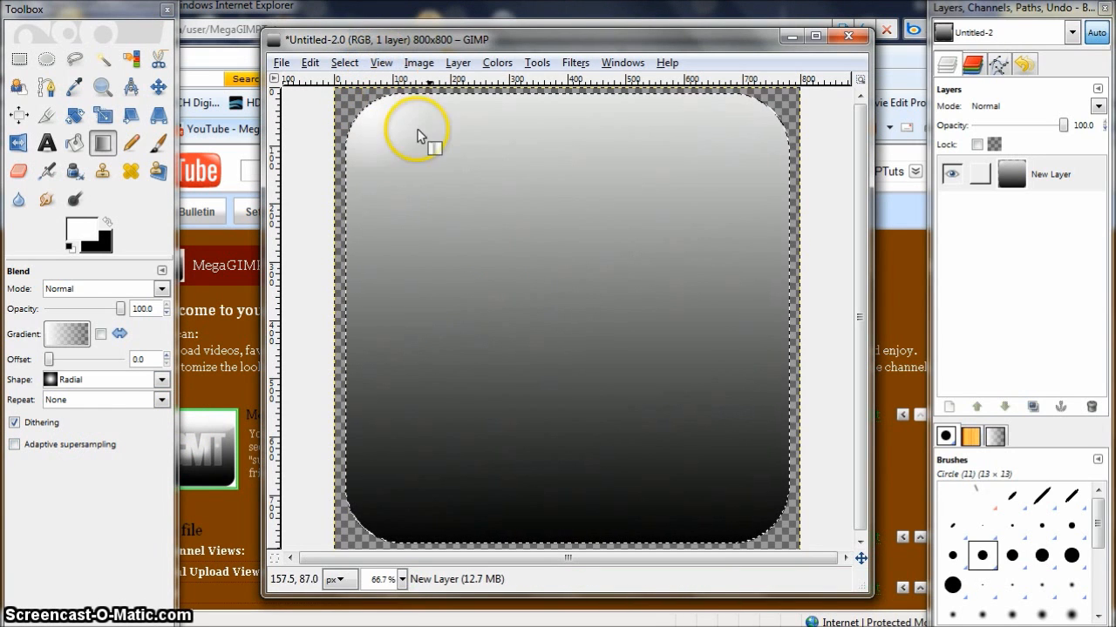
{"action": "left_click_drag", "start_coordinate": [771, 110], "coordinate": [771, 60]}
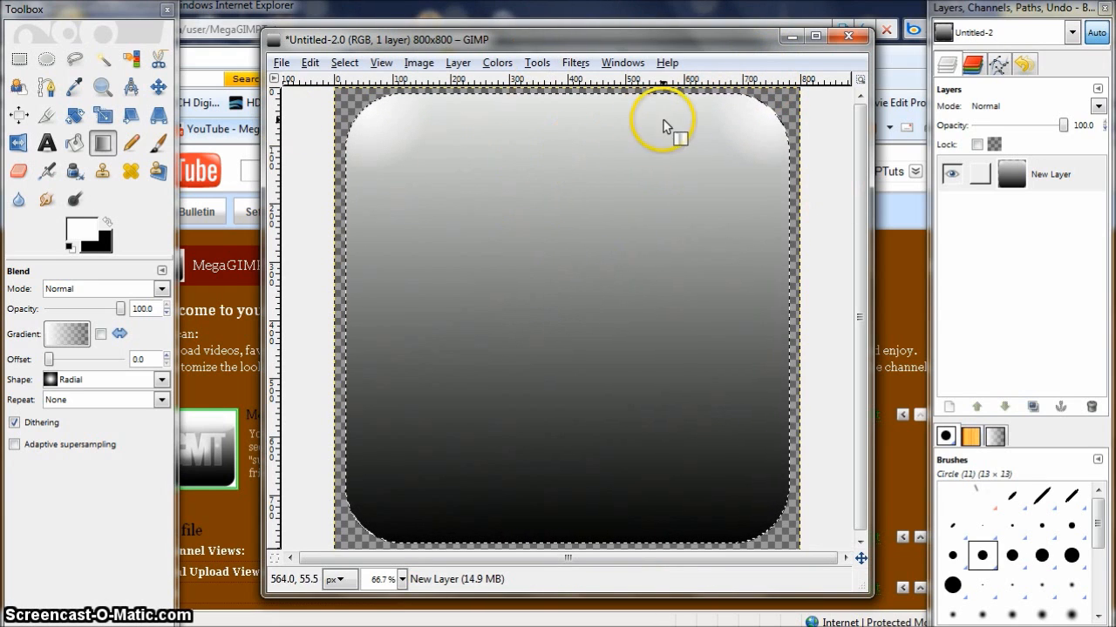
- Intersect the selection with an ellipse about 825 × 277 px across the top of the icon
{"action": "left_click", "coordinate": [47, 59]}
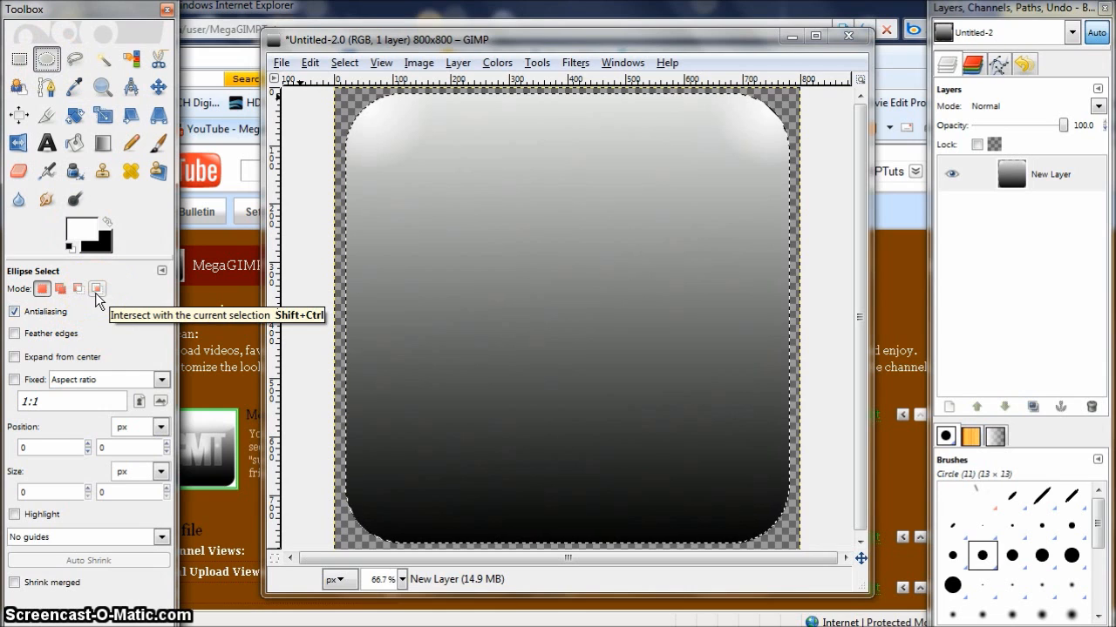
{"action": "left_click", "coordinate": [96, 288]}
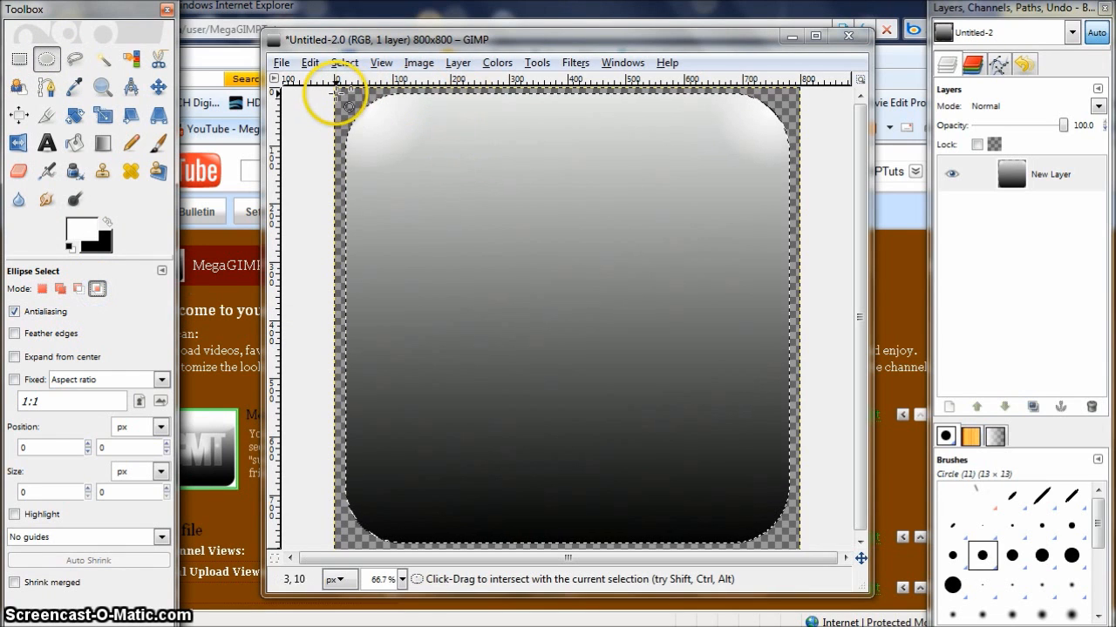
{"action": "left_click_drag", "start_coordinate": [337, 90], "coordinate": [817, 251]}
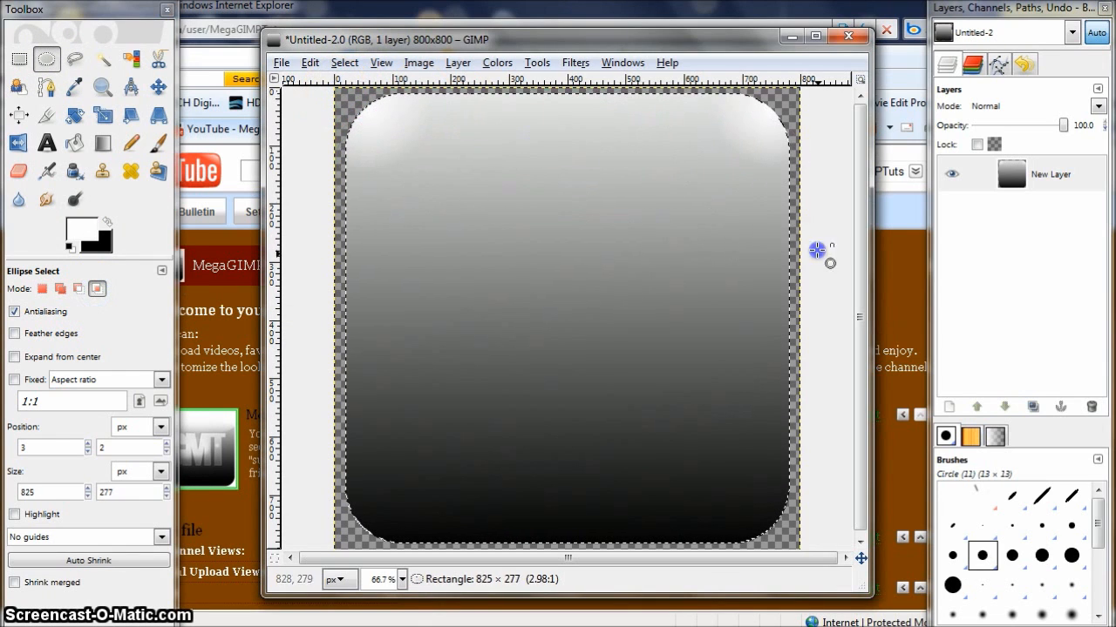
- Enlarge the elliptical selection to about 819 × 409 px and fill it with a linear gradient from the top edge downward
{"action": "left_click_drag", "start_coordinate": [626, 239], "coordinate": [624, 186]}
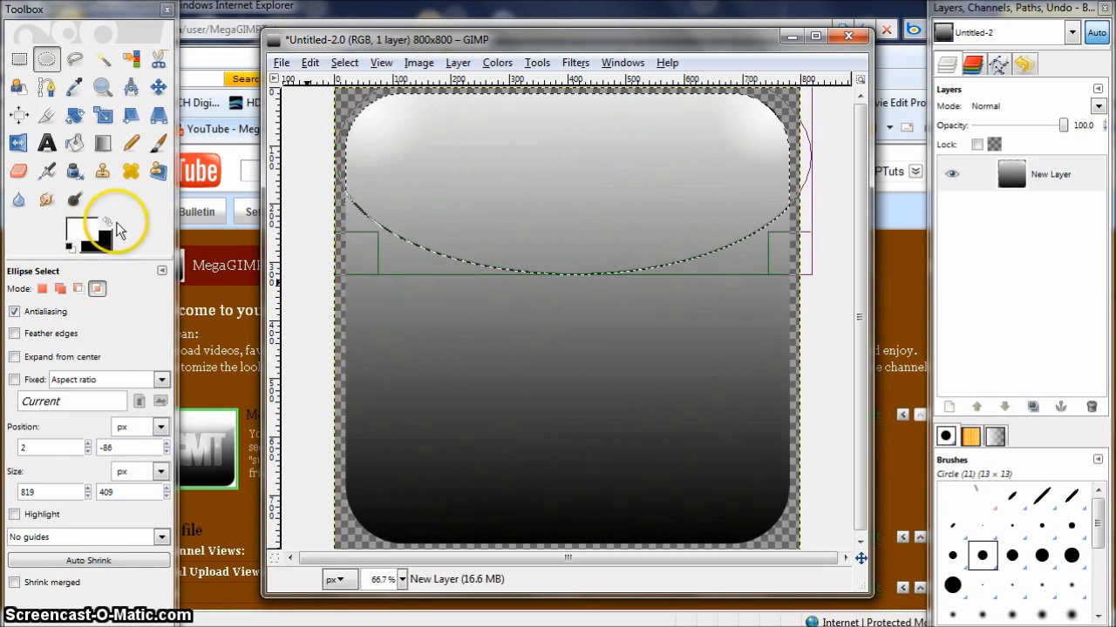
{"action": "left_click", "coordinate": [108, 144]}
{"action": "left_click", "coordinate": [72, 382]}
{"action": "left_click", "coordinate": [72, 402]}
{"action": "left_click", "coordinate": [158, 383]}
{"action": "left_click", "coordinate": [95, 398]}
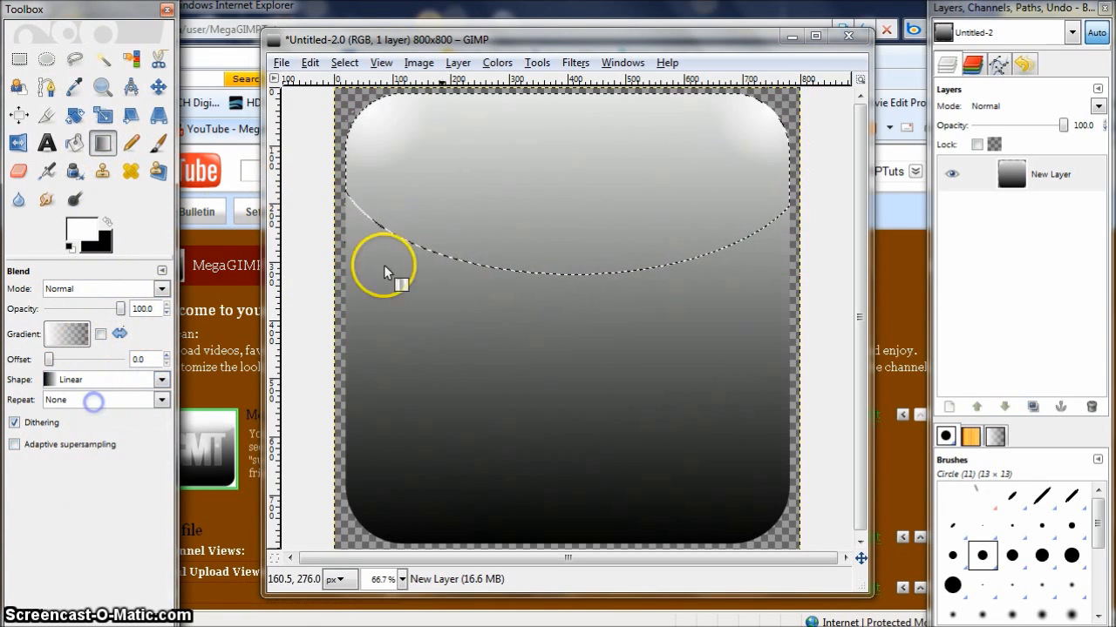
{"action": "left_click_drag", "start_coordinate": [563, 91], "coordinate": [563, 265]}
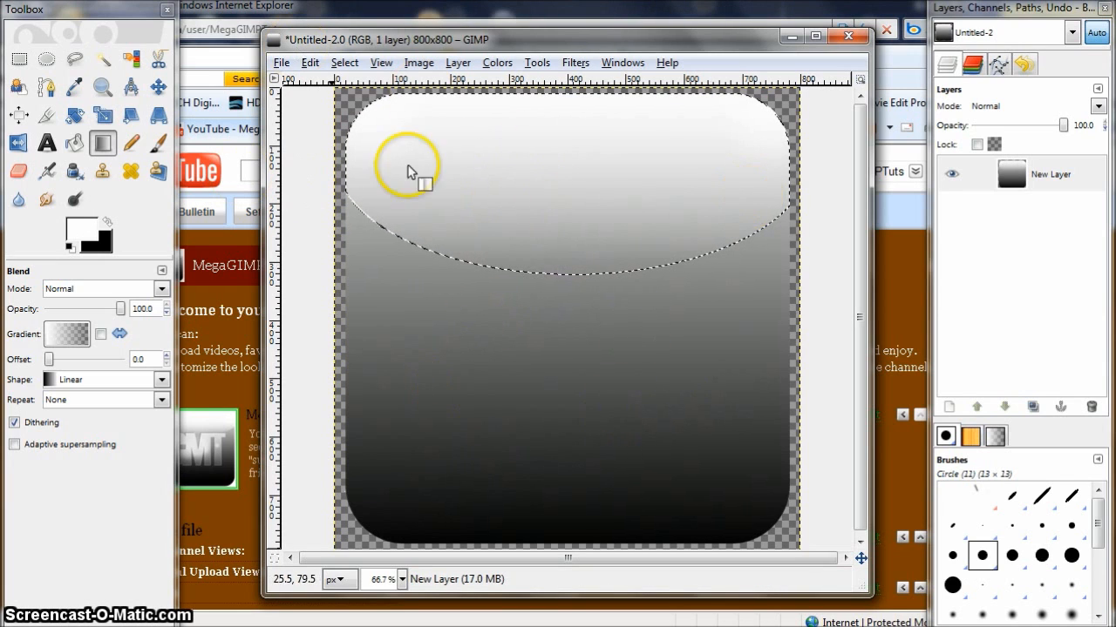
- Clear the selection and duplicate the gradient layer
{"action": "left_click", "coordinate": [1022, 175]}
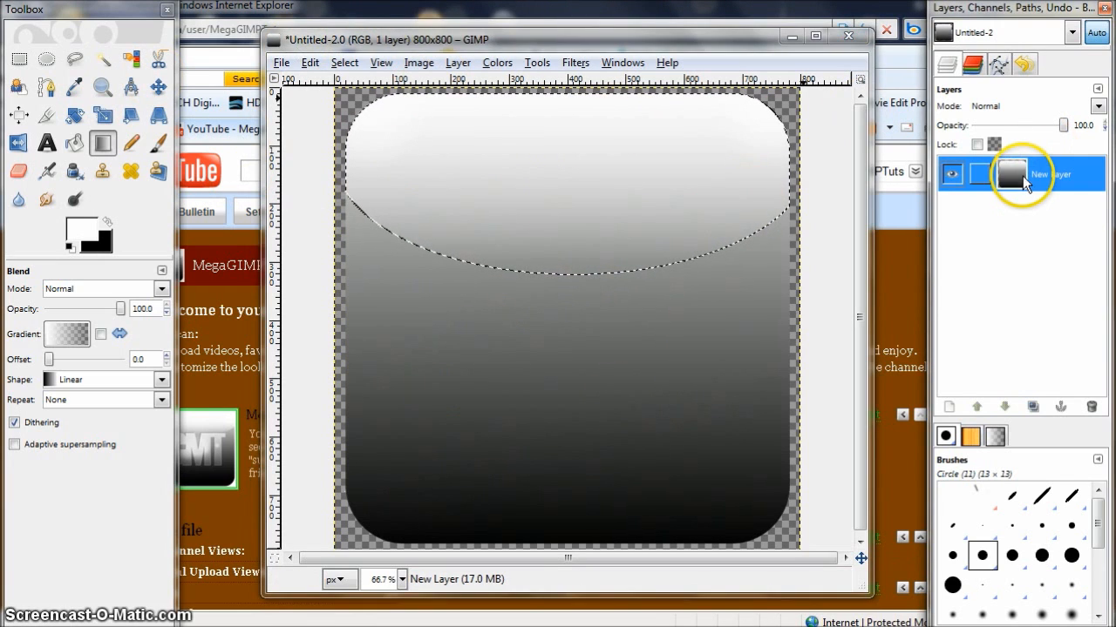
{"action": "left_click", "coordinate": [339, 62]}
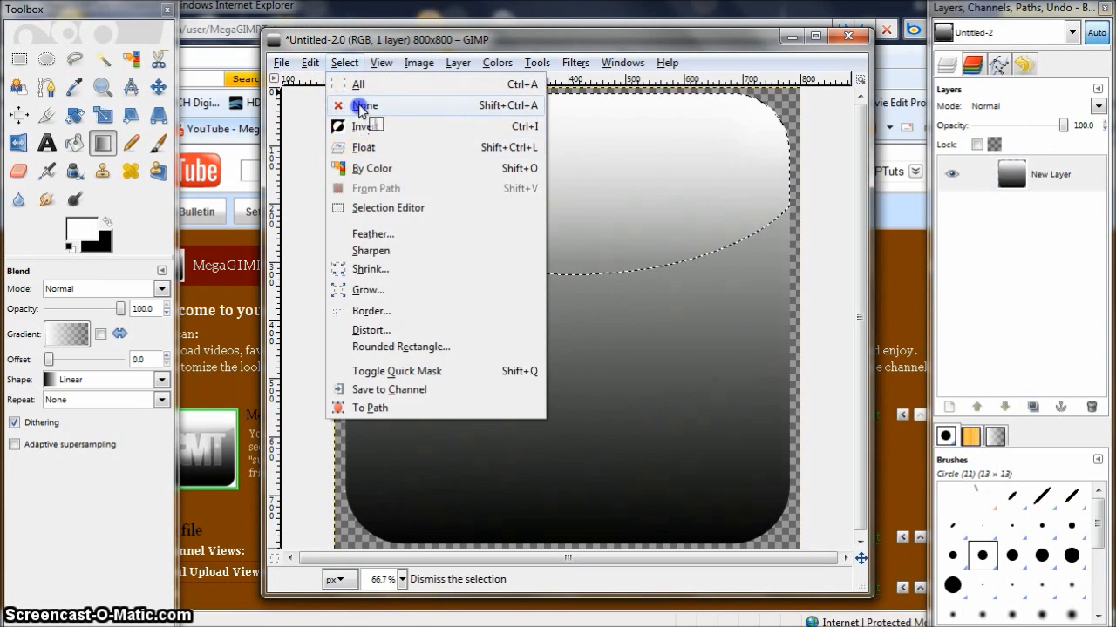
{"action": "left_click", "coordinate": [362, 105]}
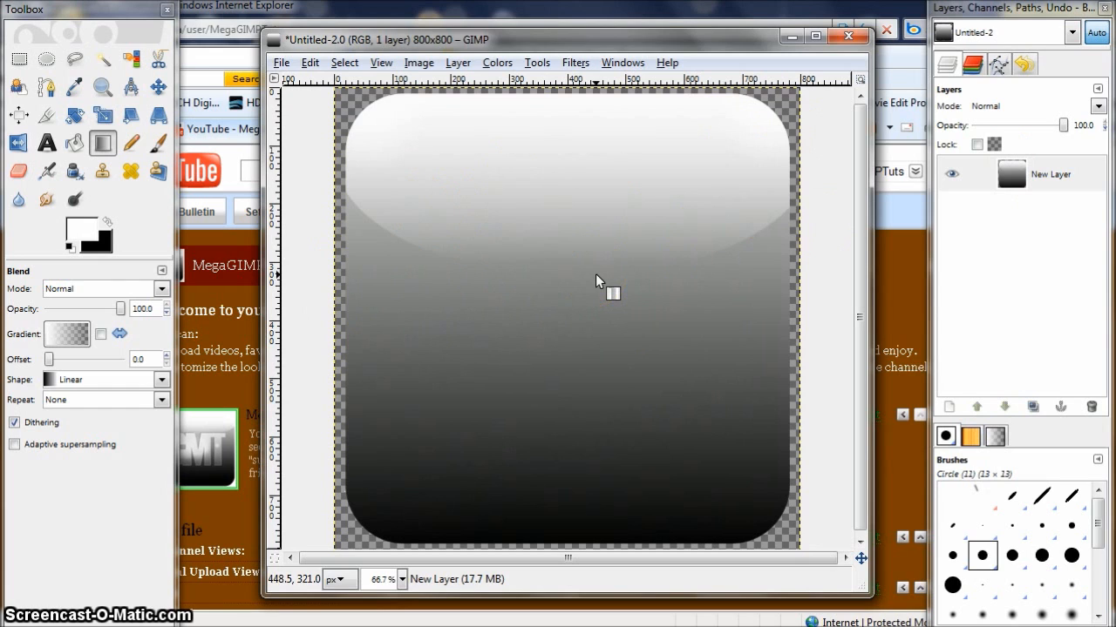
{"action": "right_click", "coordinate": [1018, 188]}
{"action": "left_click", "coordinate": [896, 265]}
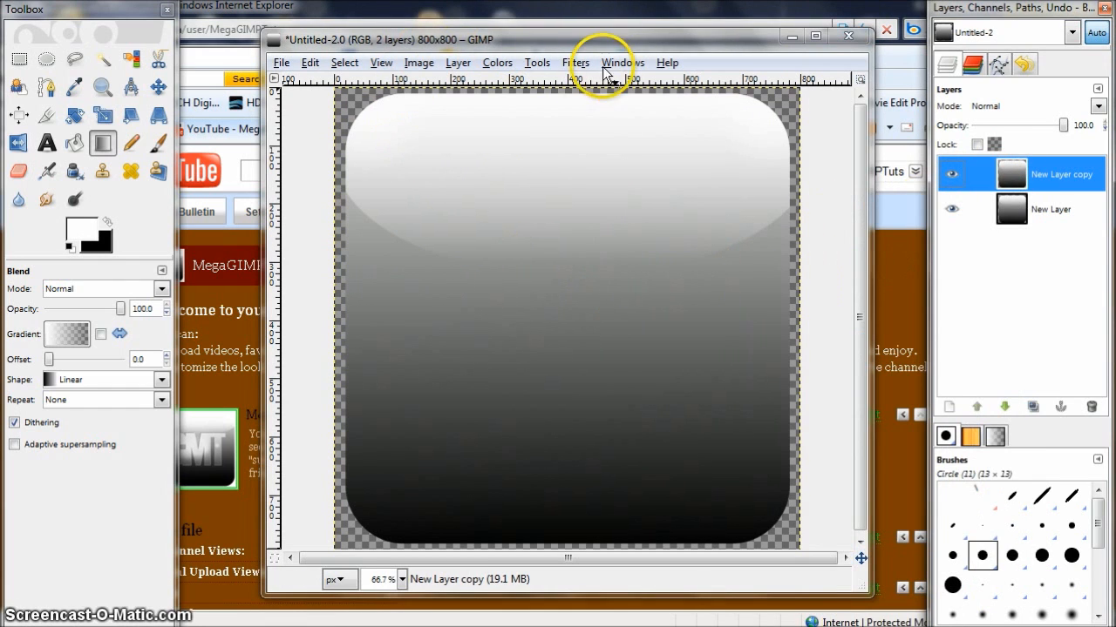
- Apply Lighting Effects to the layer copy with the light moved lower in the preview
{"action": "left_click", "coordinate": [577, 65]}
{"action": "mouse_move", "coordinate": [689, 199]}
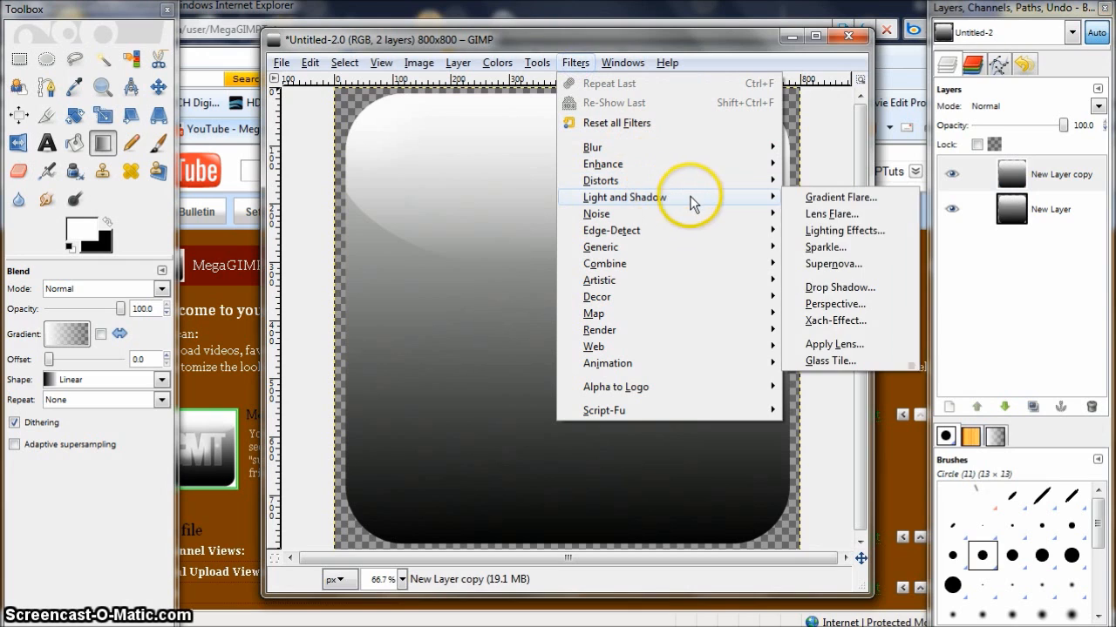
{"action": "left_click", "coordinate": [867, 238]}
{"action": "left_click_drag", "start_coordinate": [79, 82], "coordinate": [80, 127]}
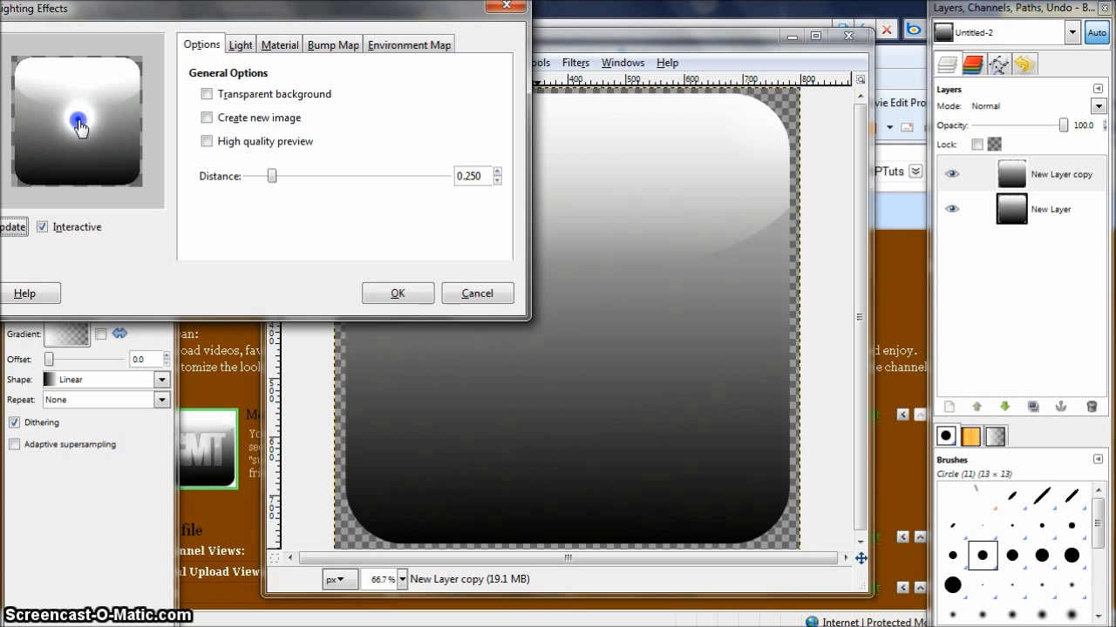
{"action": "left_click", "coordinate": [395, 294]}
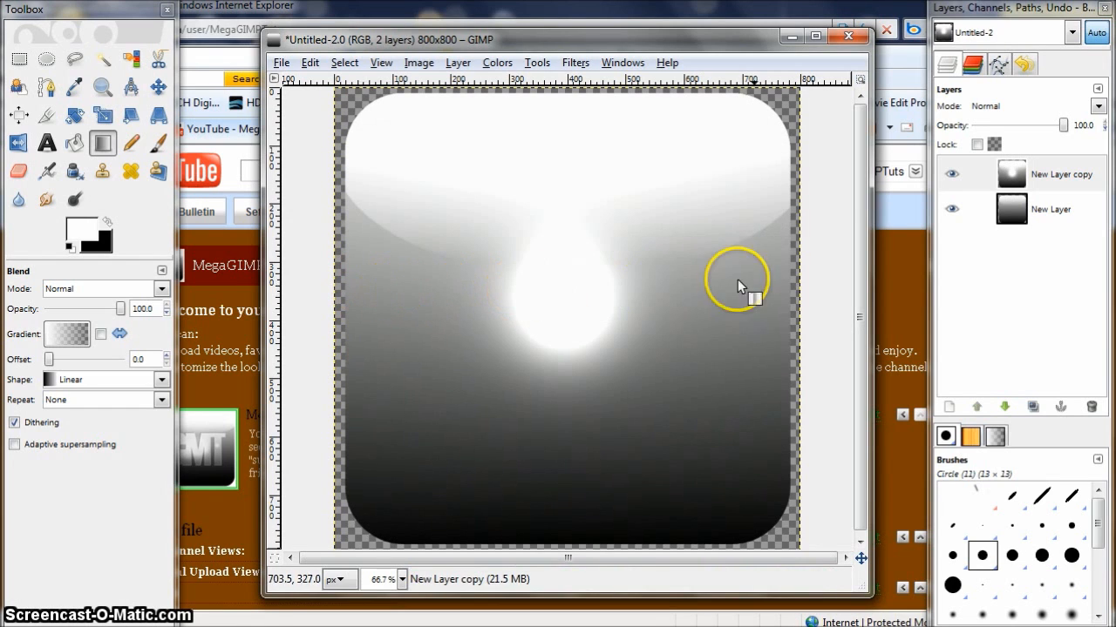
- Set the layer copy's blending mode to Overlay
{"action": "left_click", "coordinate": [1097, 105]}
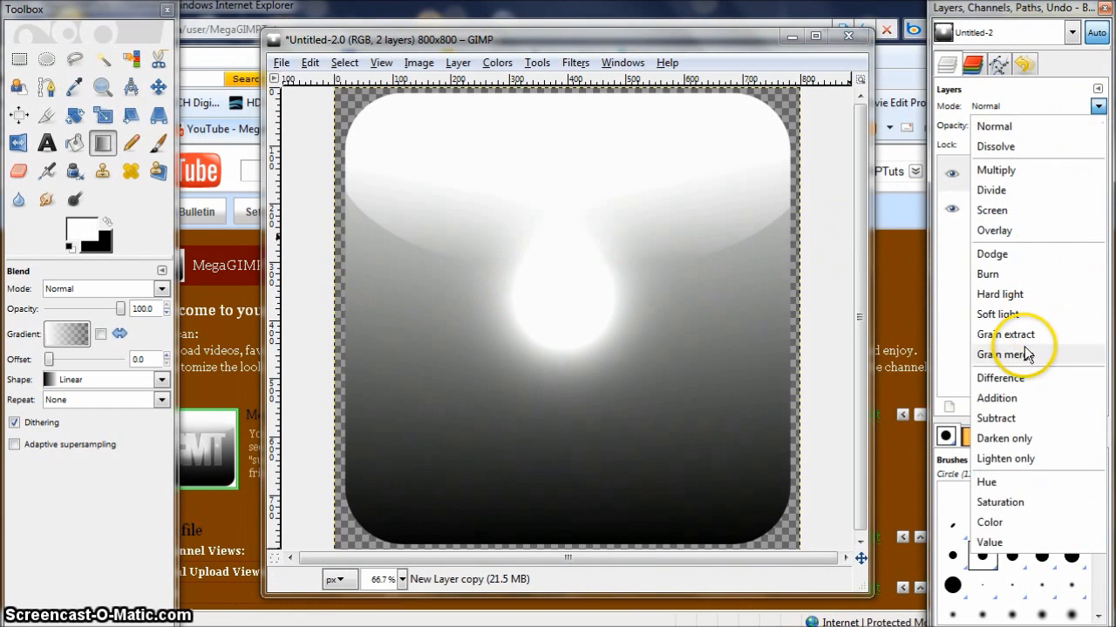
{"action": "left_click", "coordinate": [1020, 231]}
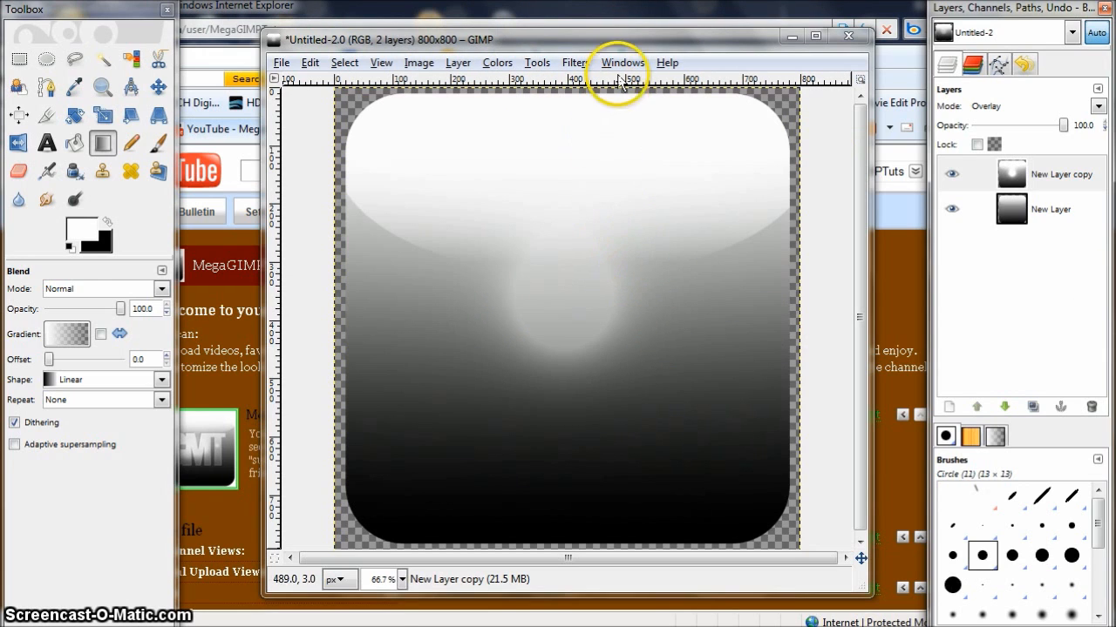
{"action": "left_click", "coordinate": [592, 69]}
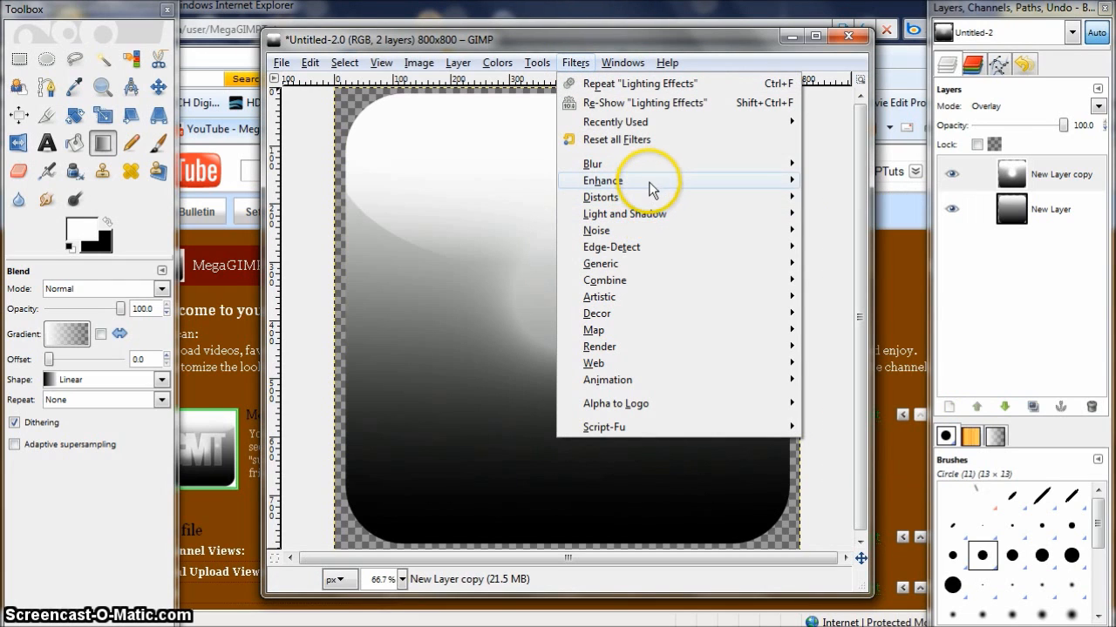
{"action": "mouse_move", "coordinate": [654, 280]}
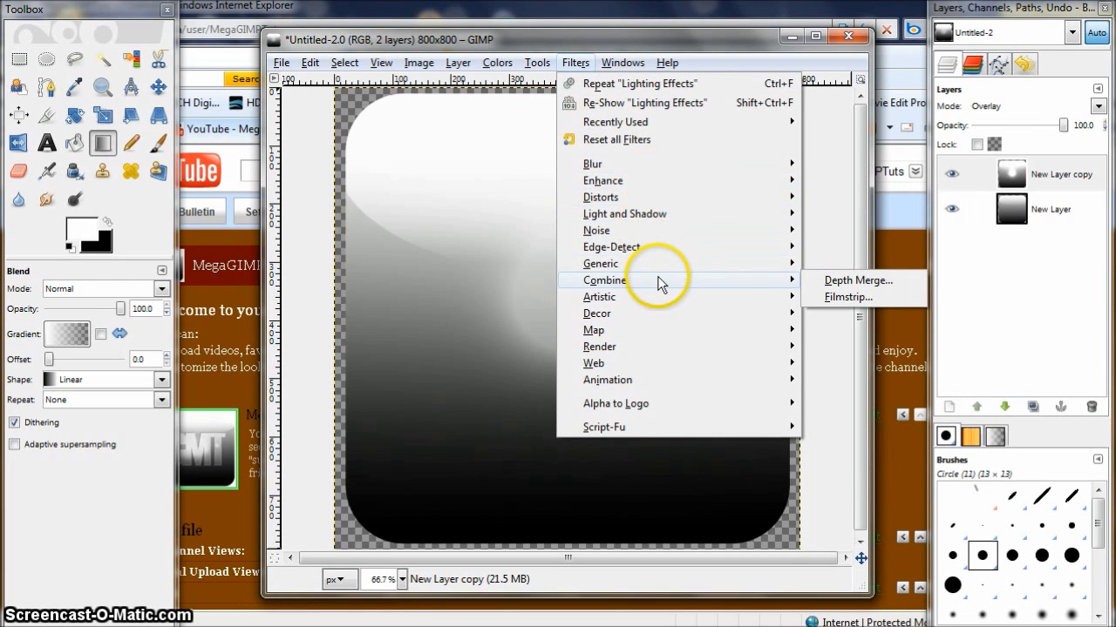
{"action": "left_click", "coordinate": [820, 331]}
- Start a text box near the icon's upper-left with the Text tool and choose the Haettenschweiler font
{"action": "left_click", "coordinate": [48, 143]}
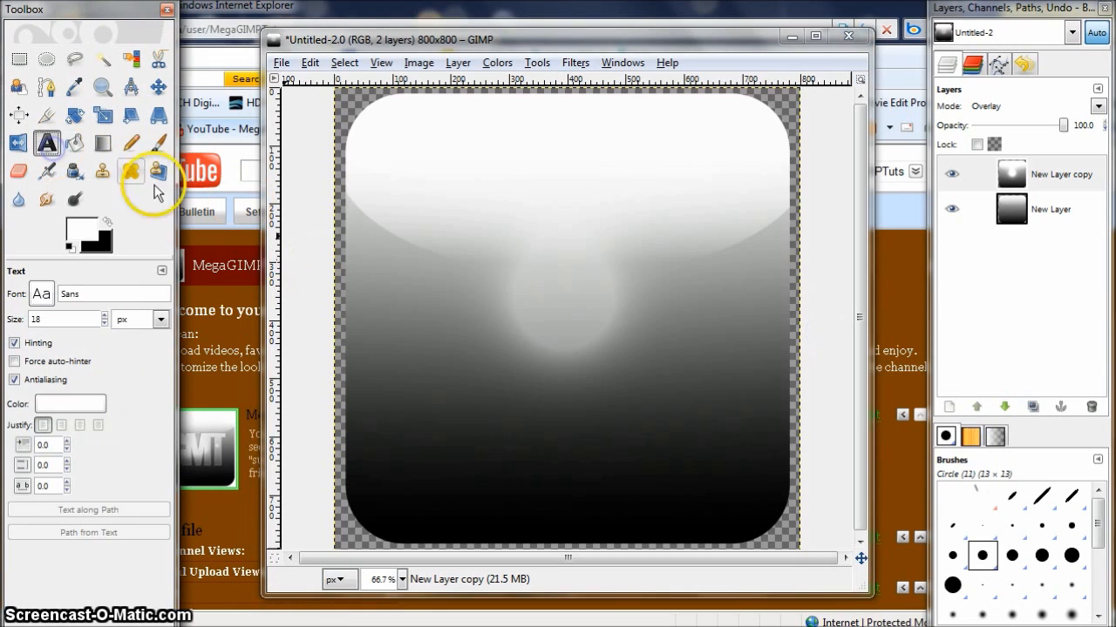
{"action": "left_click", "coordinate": [223, 397]}
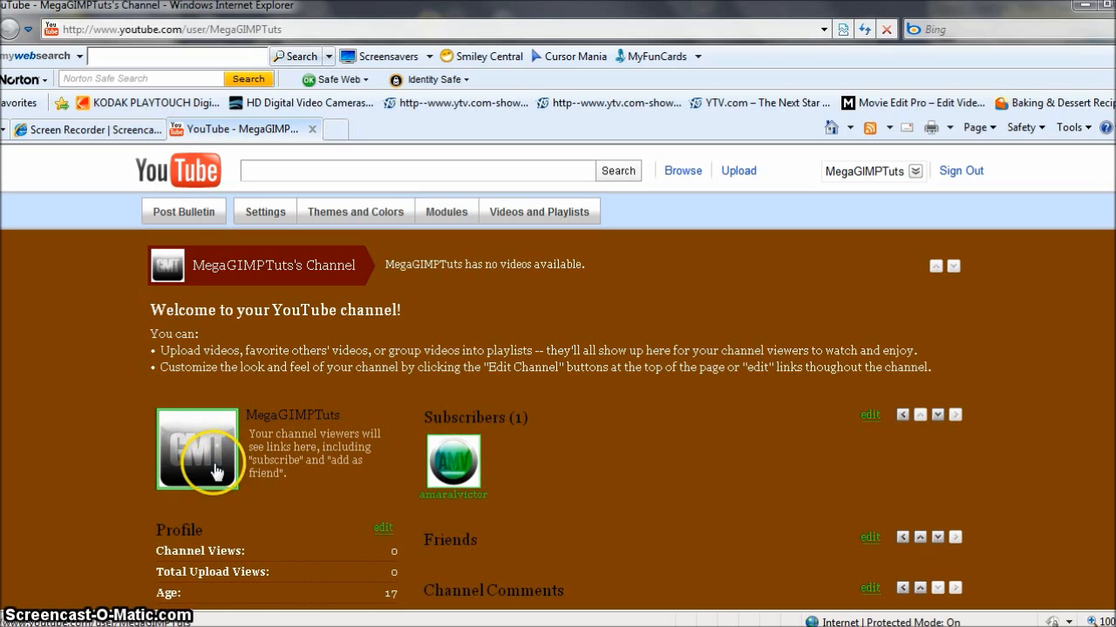
{"action": "key", "text": "alt+Tab"}
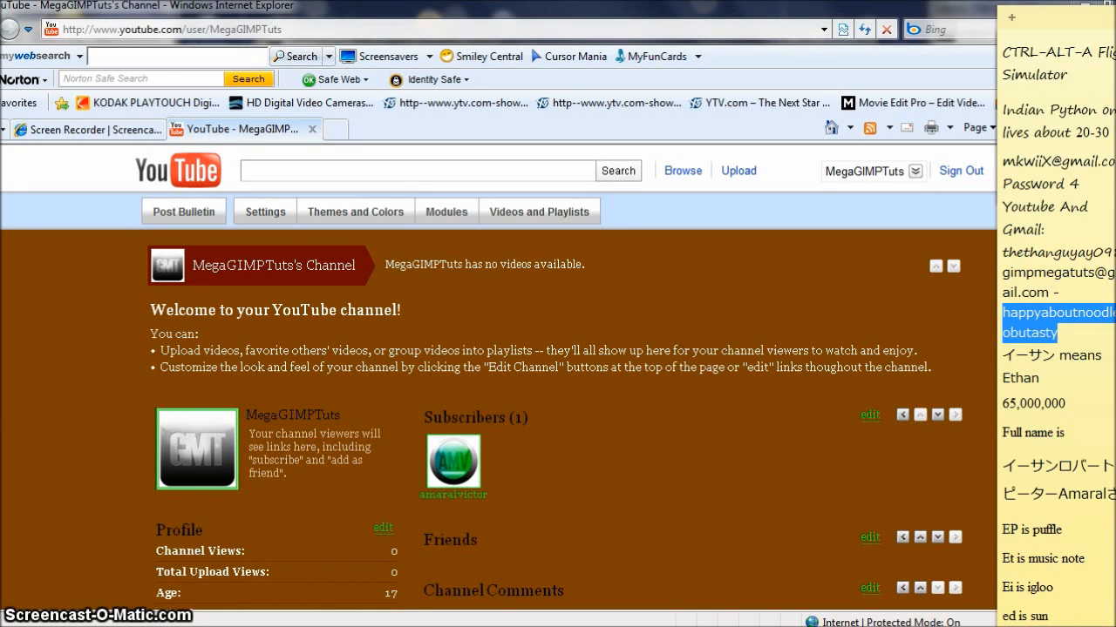
{"action": "key", "text": "alt+Tab"}
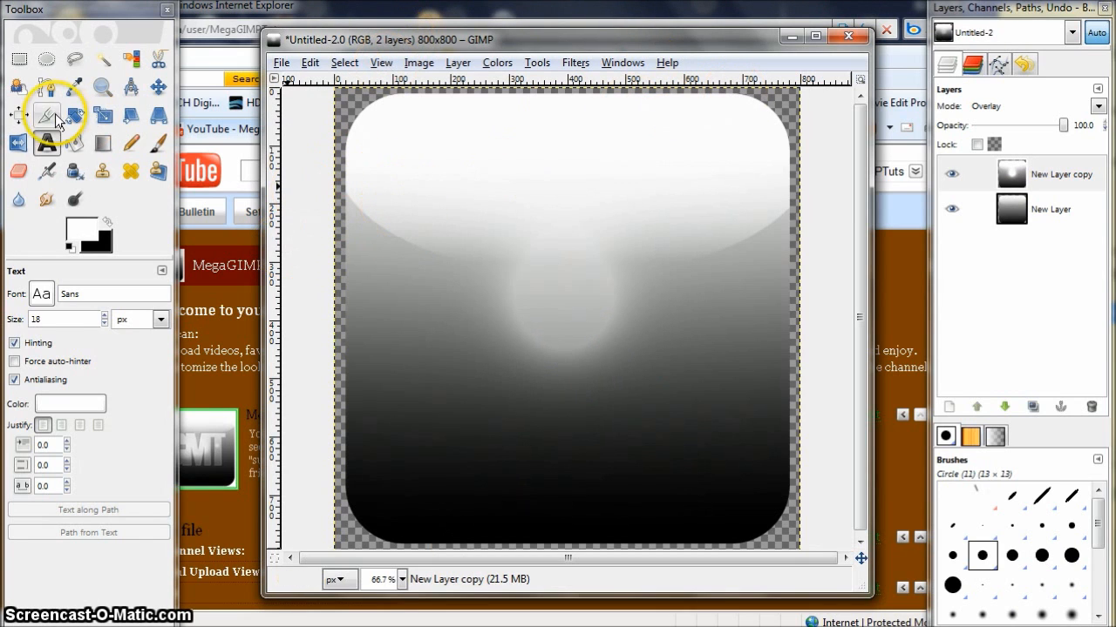
{"action": "left_click", "coordinate": [420, 230]}
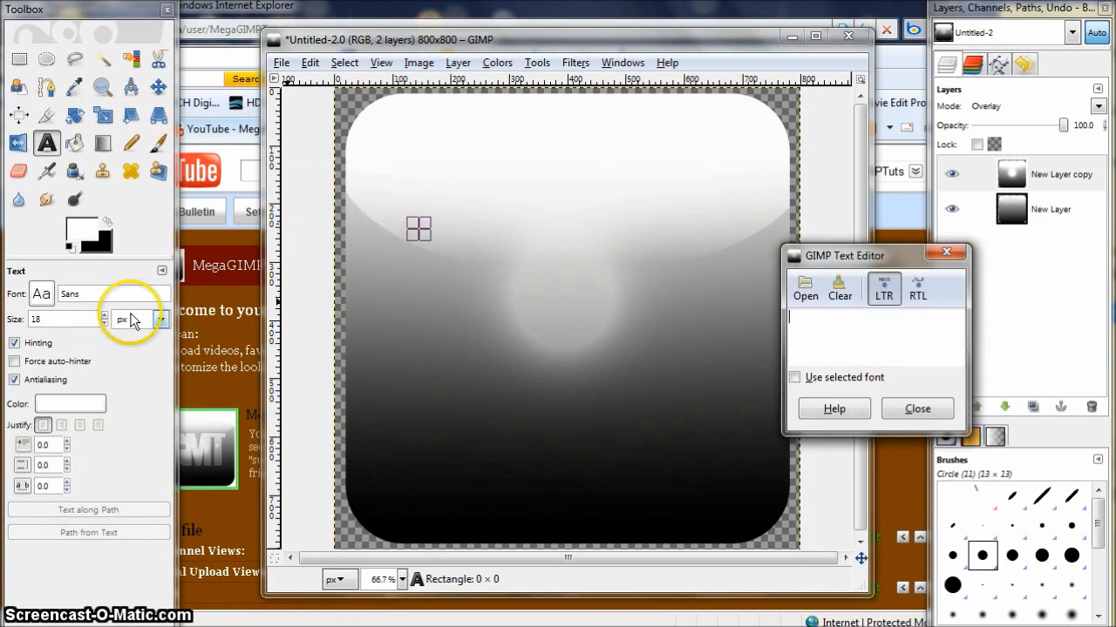
{"action": "left_click", "coordinate": [48, 298]}
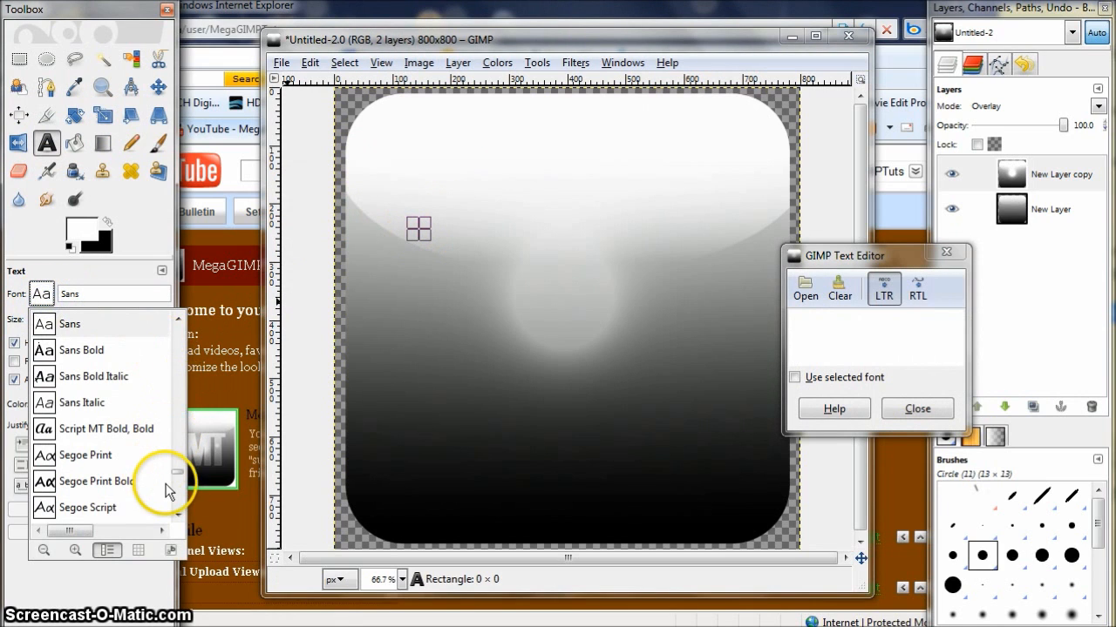
{"action": "left_click_drag", "start_coordinate": [177, 477], "coordinate": [192, 374]}
{"action": "left_click", "coordinate": [178, 516]}
{"action": "left_click_drag", "start_coordinate": [178, 517], "coordinate": [179, 515]}
{"action": "mouse_move", "coordinate": [173, 383]}
{"action": "left_mouse_down"}
{"action": "mouse_move", "coordinate": [176, 413]}
{"action": "mouse_move", "coordinate": [179, 402]}
{"action": "left_mouse_up"}
{"action": "left_click", "coordinate": [178, 322]}
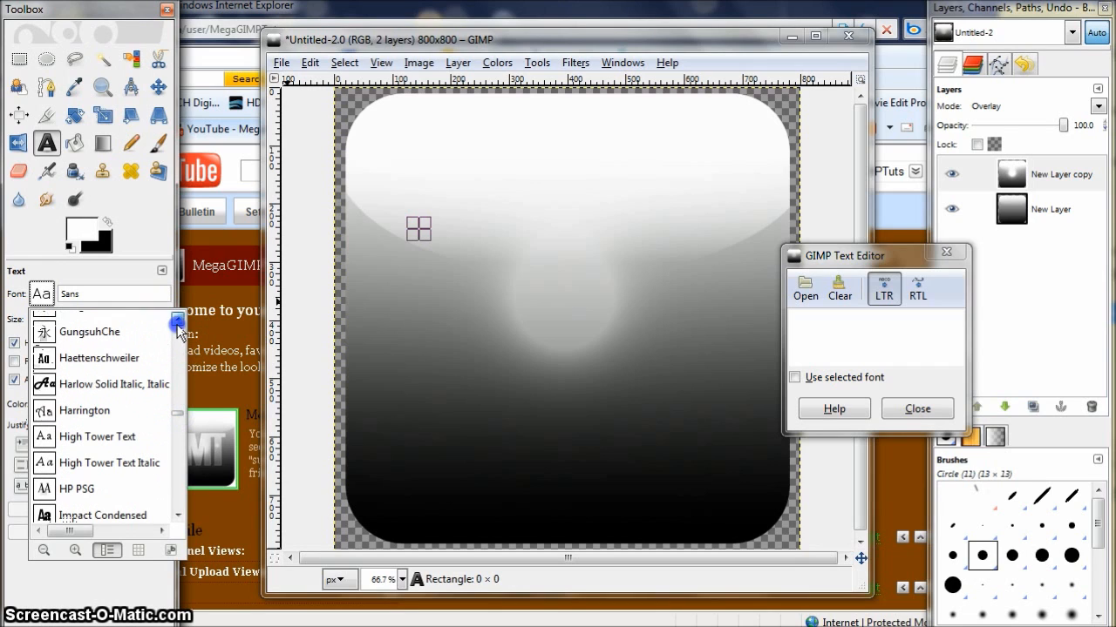
{"action": "left_click", "coordinate": [80, 361]}
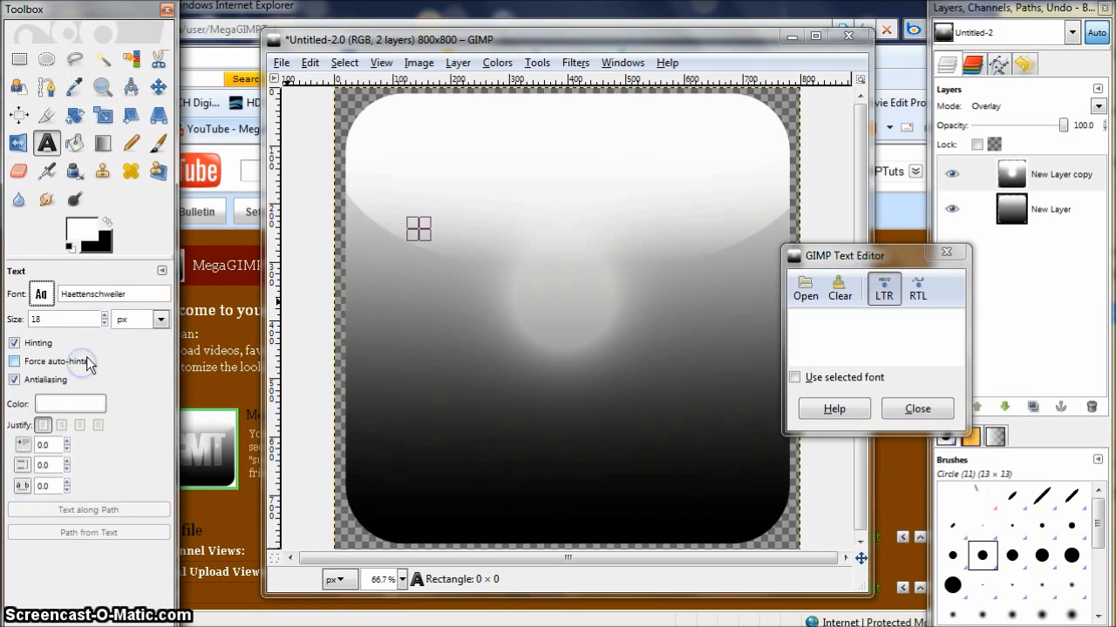
- Set the text size to 210 px and type GIMP
{"action": "left_click", "coordinate": [102, 316]}
{"action": "left_click", "coordinate": [102, 316]}
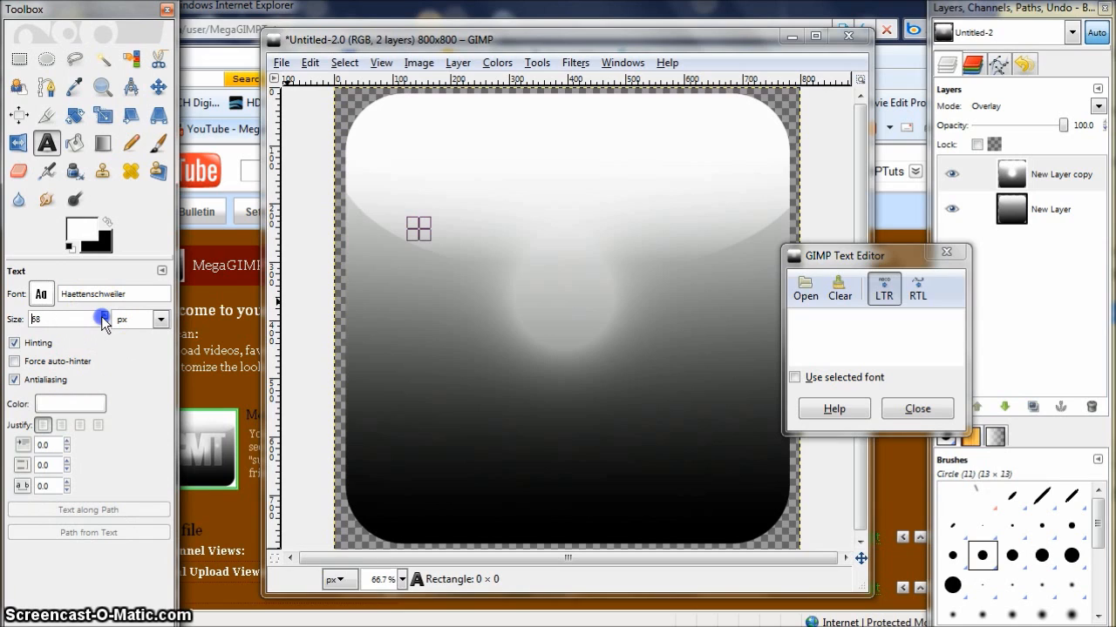
{"action": "left_click", "coordinate": [916, 332]}
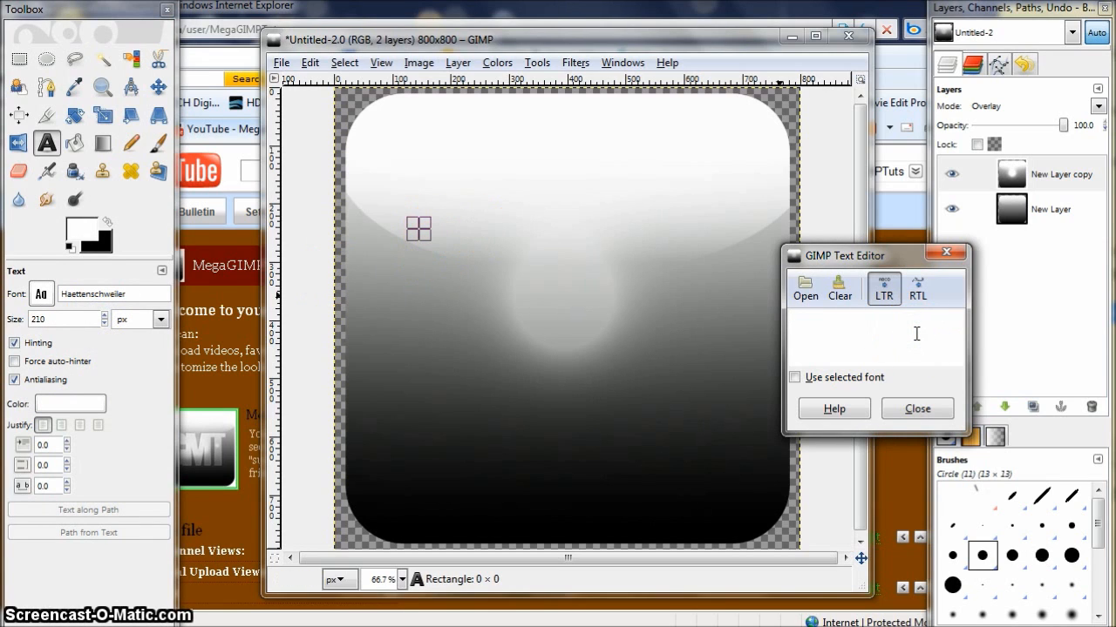
{"action": "type", "text": "G"}
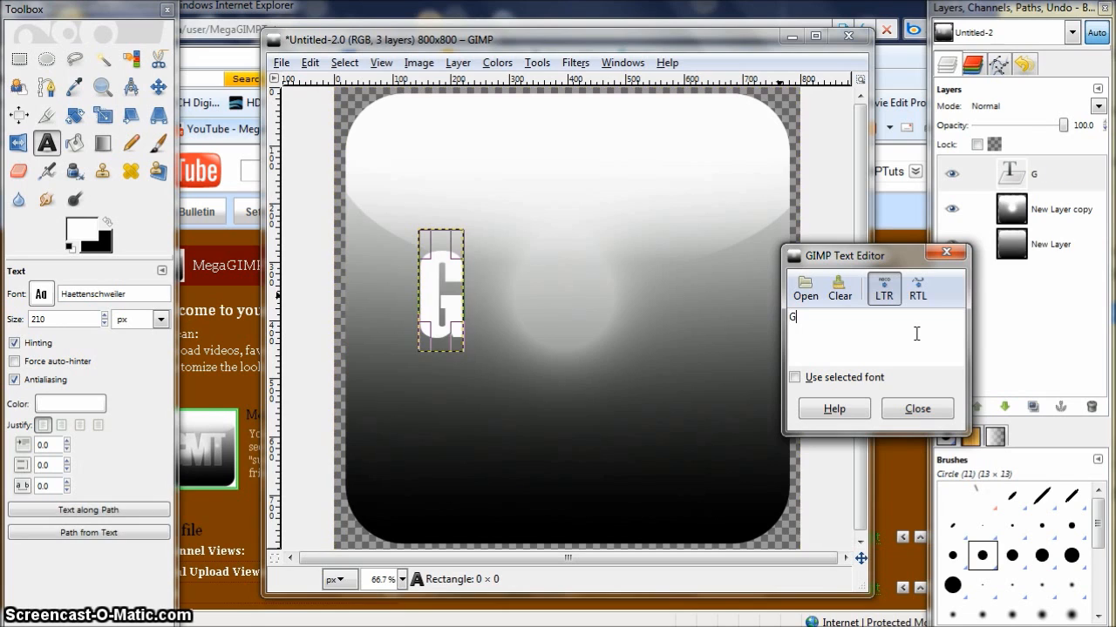
{"action": "type", "text": "IMP"}
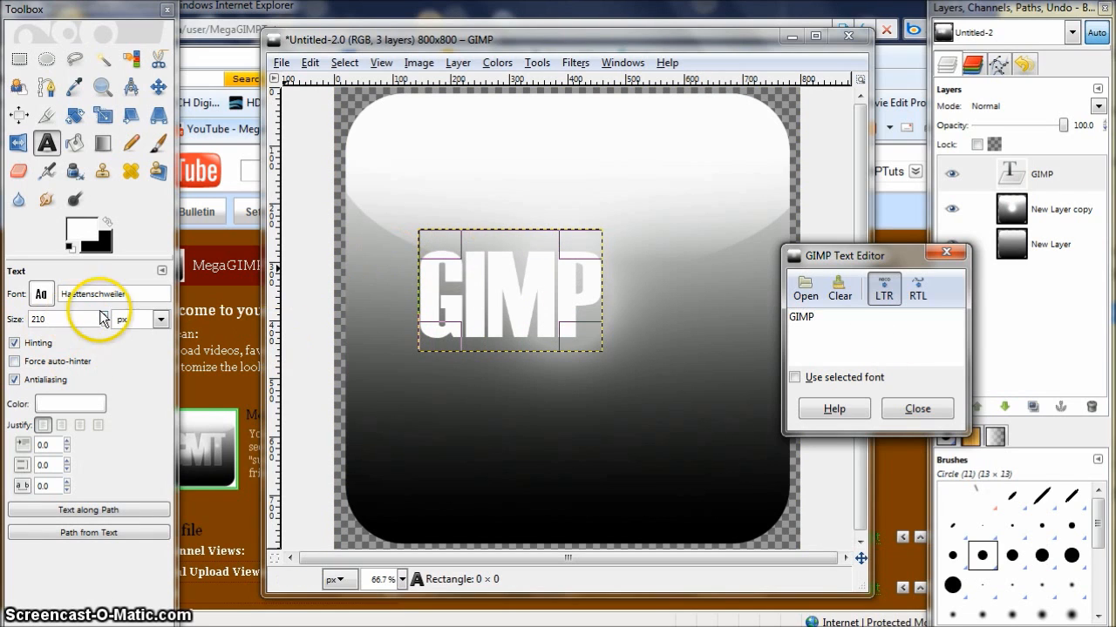
- Enlarge the GIMP text to 372 px, move it higher on the icon and set its letter spacing to -10
{"action": "left_click_drag", "start_coordinate": [103, 318], "coordinate": [104, 317]}
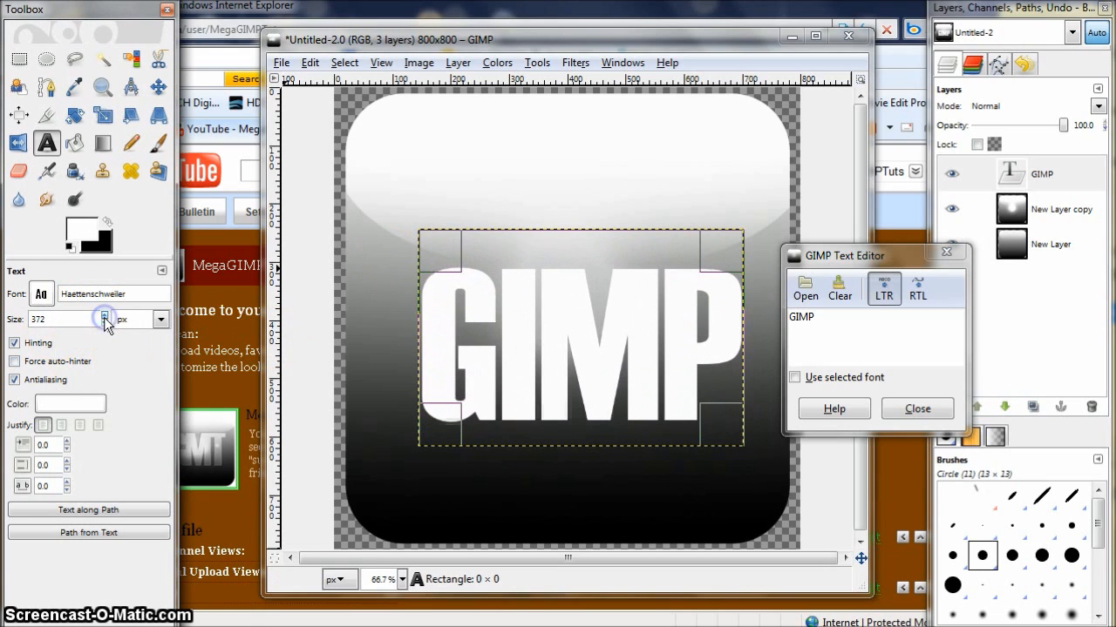
{"action": "left_click_drag", "start_coordinate": [558, 341], "coordinate": [552, 300]}
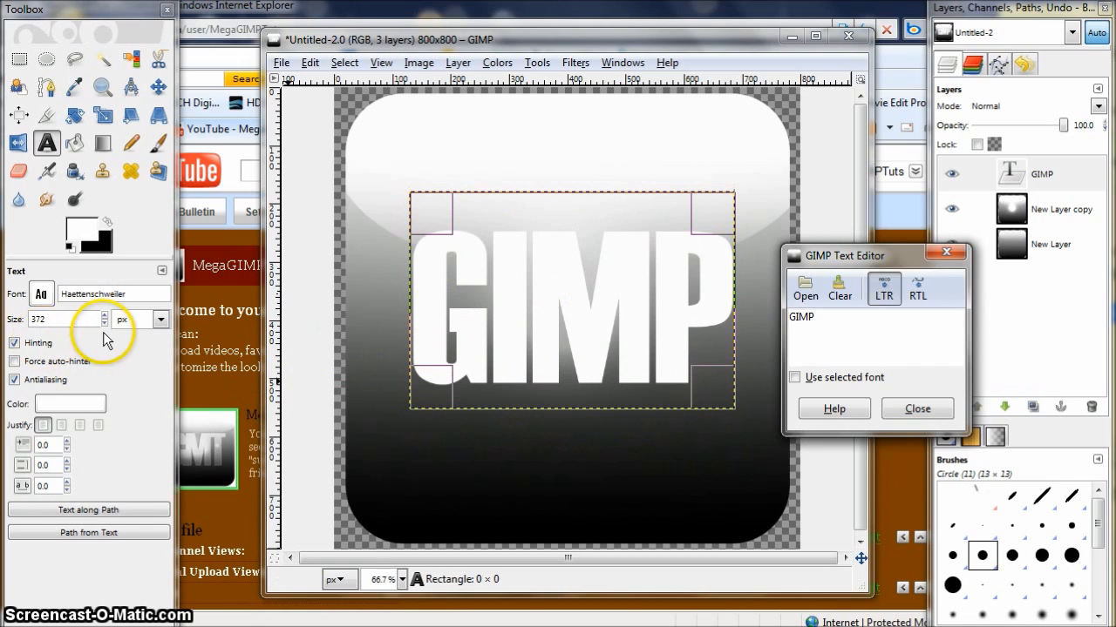
{"action": "left_click_drag", "start_coordinate": [70, 489], "coordinate": [69, 489]}
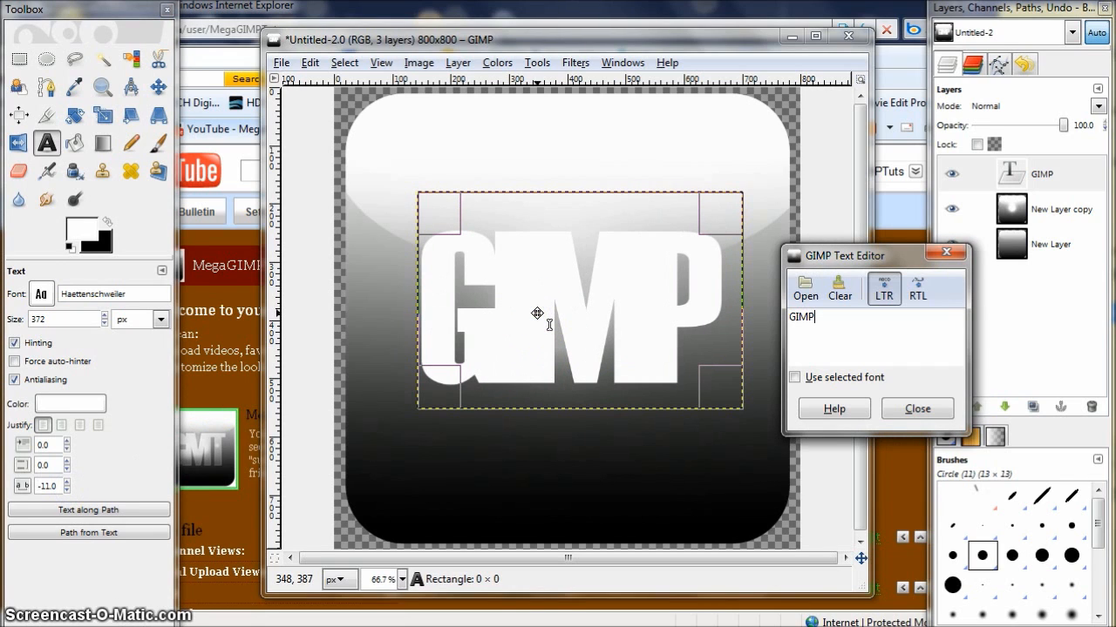
{"action": "left_click", "coordinate": [67, 485]}
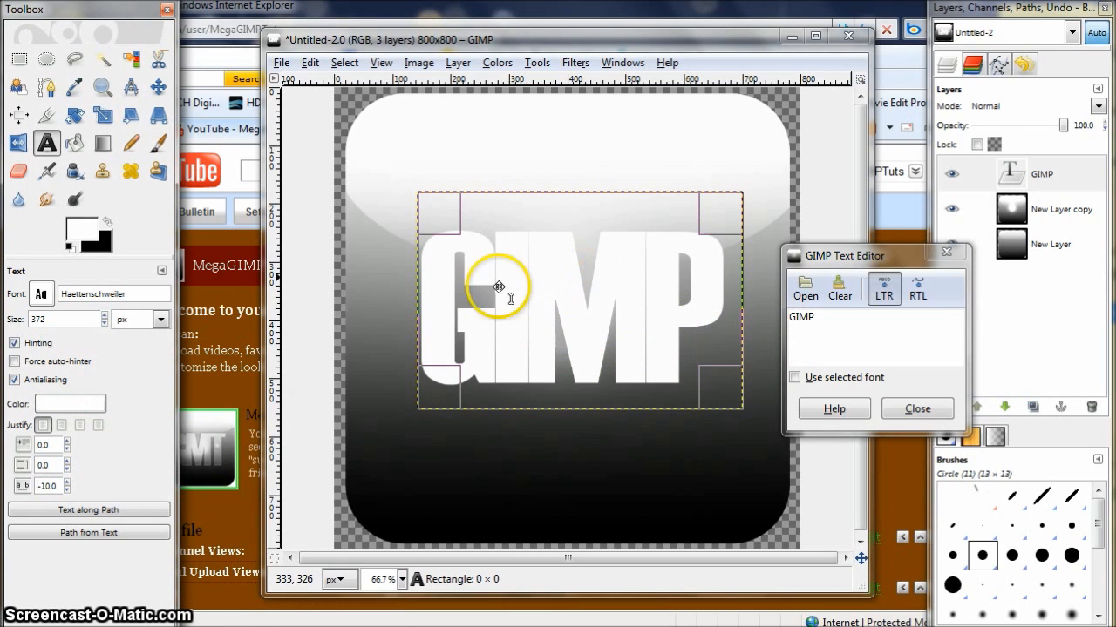
{"action": "left_click", "coordinate": [918, 409]}
- Set the GIMP text layer's blending mode to Overlay
{"action": "left_click", "coordinate": [1044, 174]}
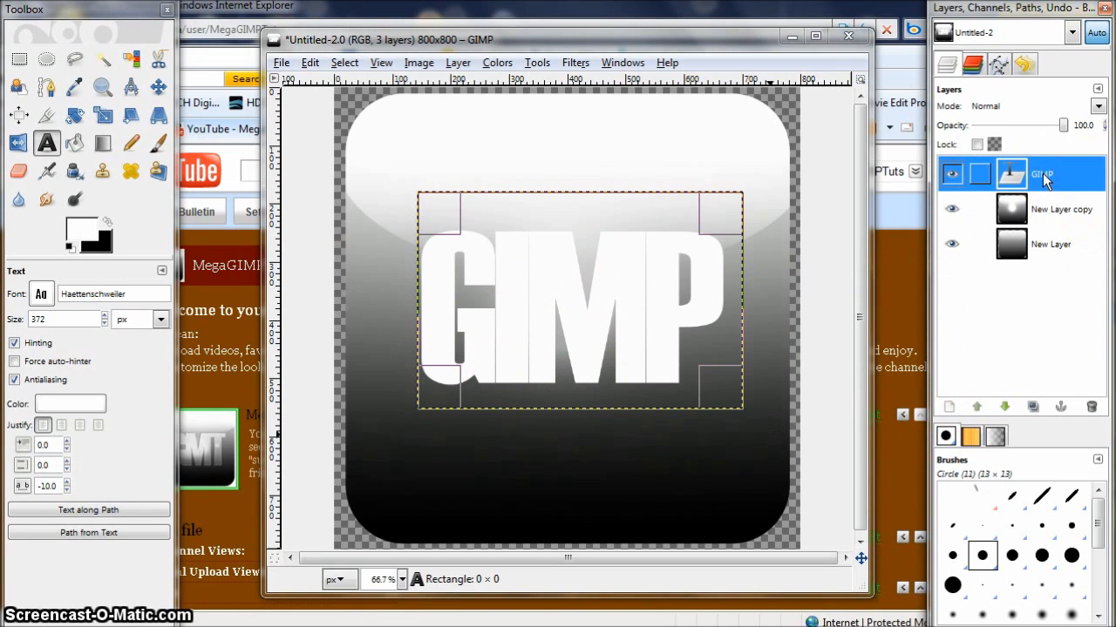
{"action": "left_click", "coordinate": [1098, 108]}
{"action": "left_click", "coordinate": [1011, 231]}
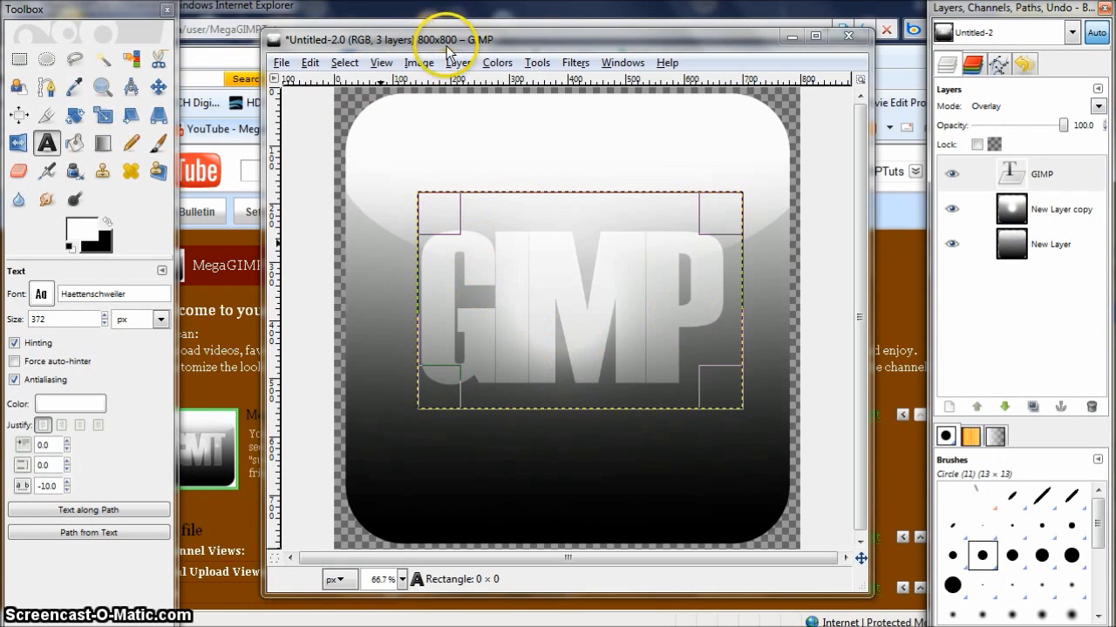
{"action": "left_click", "coordinate": [344, 63]}
{"action": "left_click", "coordinate": [19, 59]}
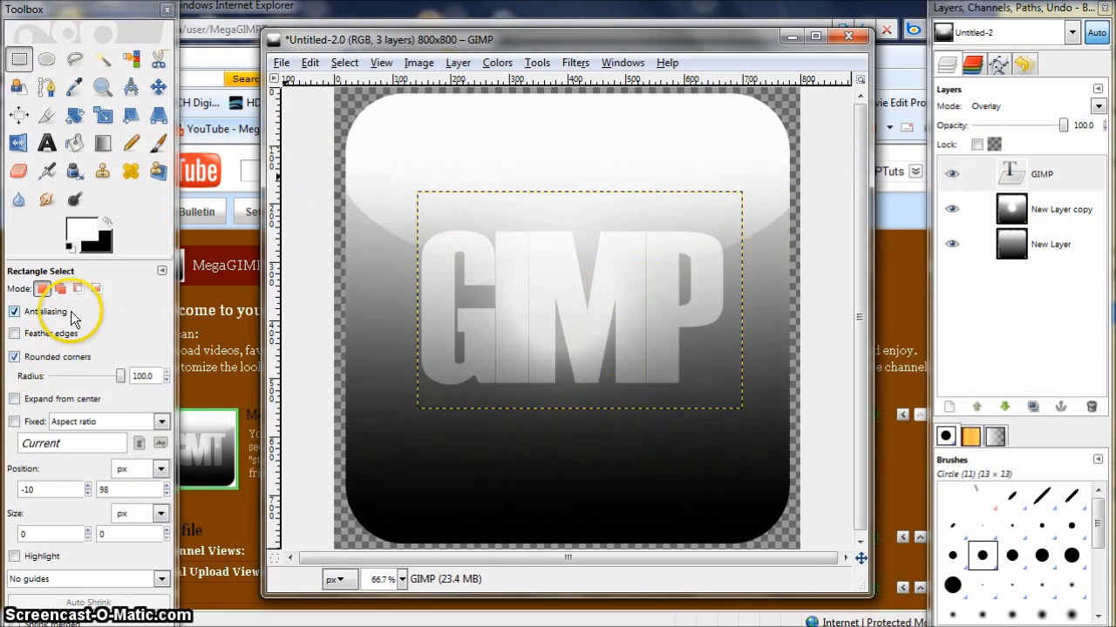
- Center the GIMP text layer horizontally and vertically on the icon with the Align tool
{"action": "left_click", "coordinate": [20, 115]}
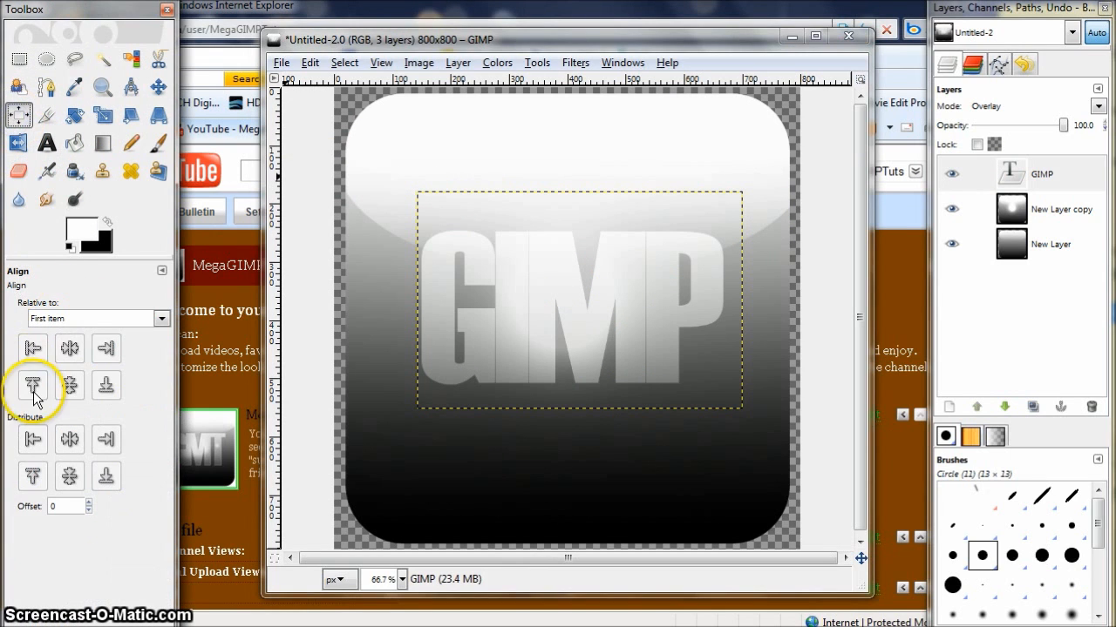
{"action": "left_click", "coordinate": [503, 301]}
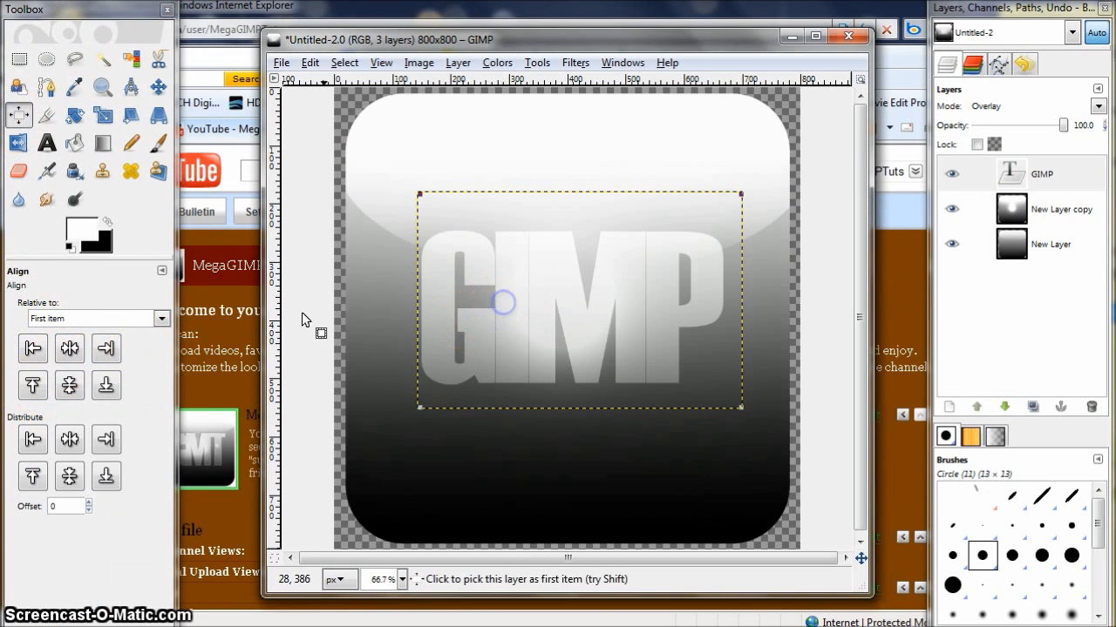
{"action": "left_click", "coordinate": [70, 348]}
{"action": "left_click", "coordinate": [69, 385]}
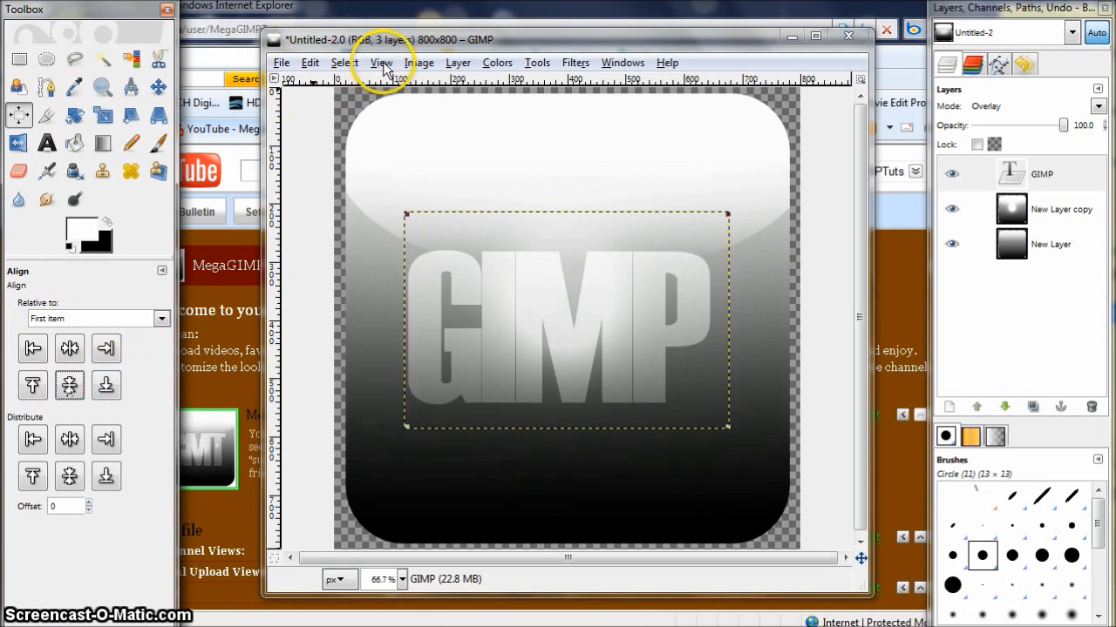
- Autocrop the GIMP text layer and re-center it horizontally and vertically on the icon
{"action": "left_click", "coordinate": [458, 63]}
{"action": "left_click", "coordinate": [503, 445]}
{"action": "left_click", "coordinate": [70, 348]}
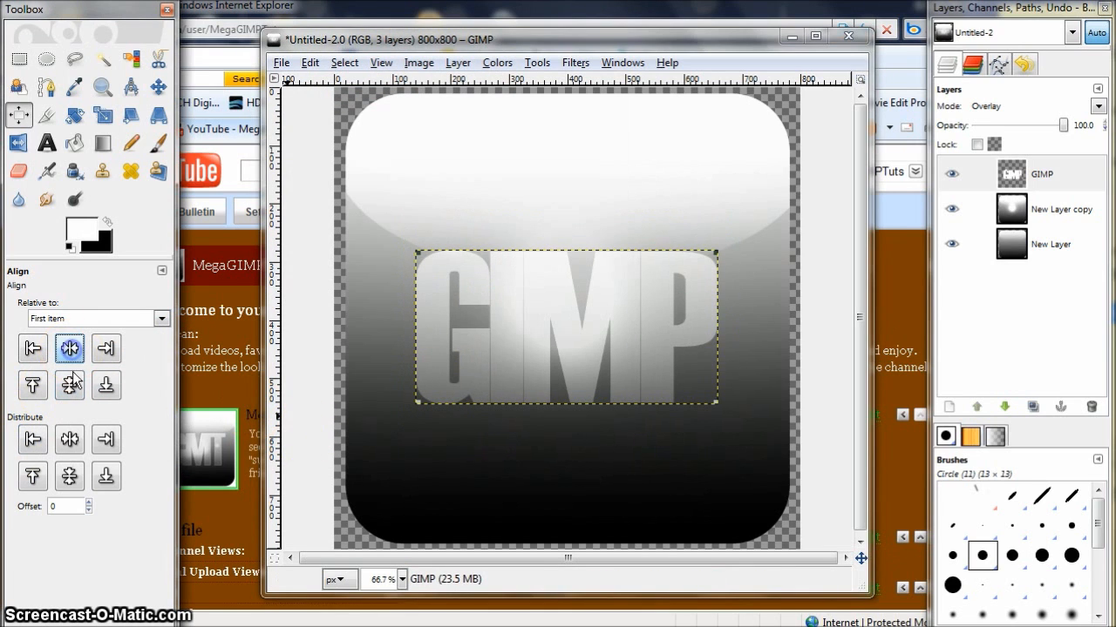
{"action": "left_click", "coordinate": [70, 386]}
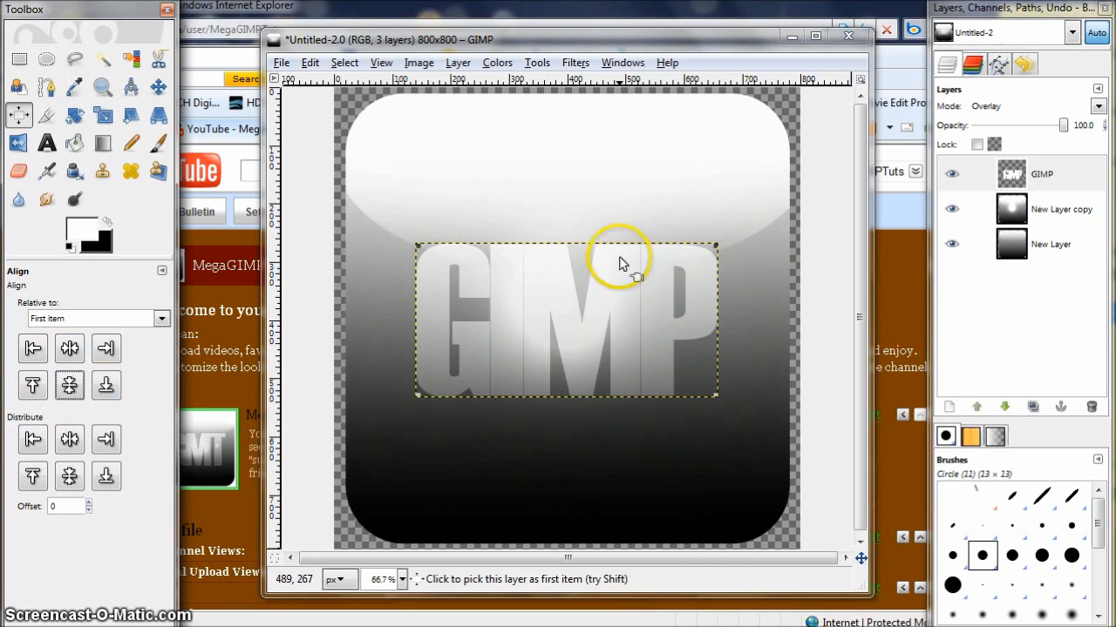
- Apply a Drop Shadow to the text with offsets of 2 and 2 and a white shadow colour
{"action": "left_click", "coordinate": [574, 65]}
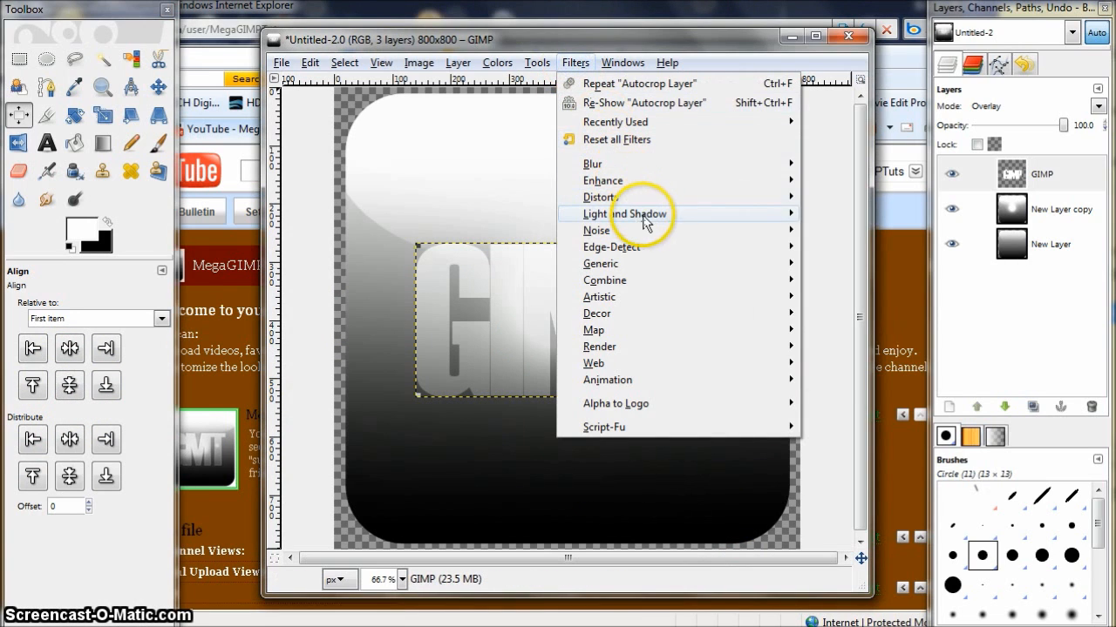
{"action": "mouse_move", "coordinate": [755, 223]}
{"action": "left_click", "coordinate": [871, 307]}
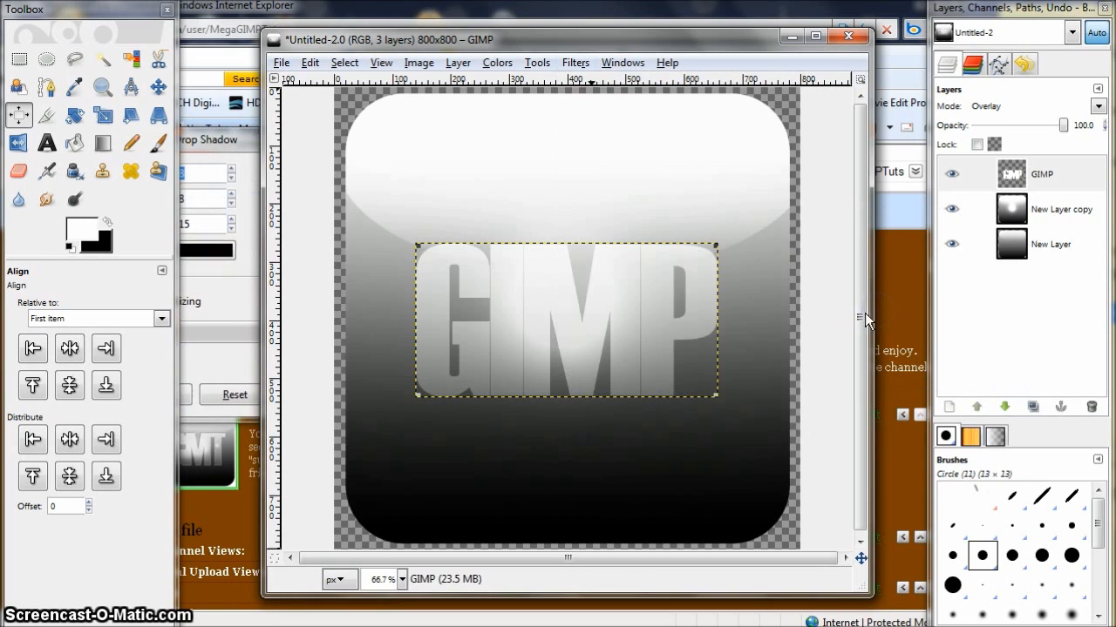
{"action": "left_click_drag", "start_coordinate": [221, 139], "coordinate": [327, 139]}
{"action": "left_click", "coordinate": [340, 174]}
{"action": "double_click", "coordinate": [303, 198]}
{"action": "type", "text": "2"}
{"action": "double_click", "coordinate": [300, 221]}
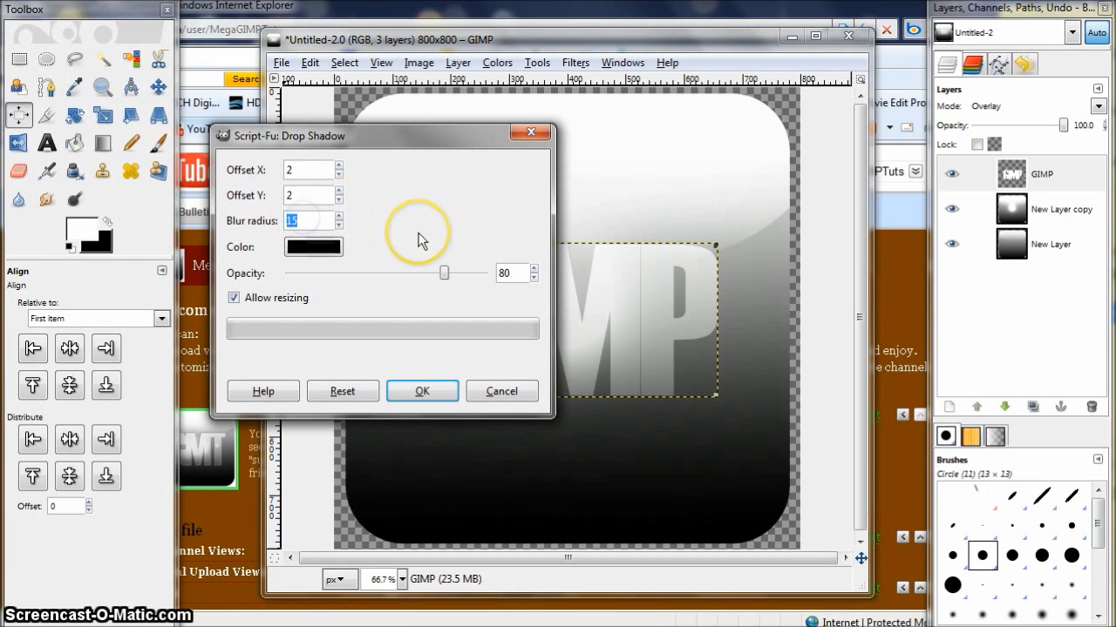
{"action": "left_click", "coordinate": [329, 247]}
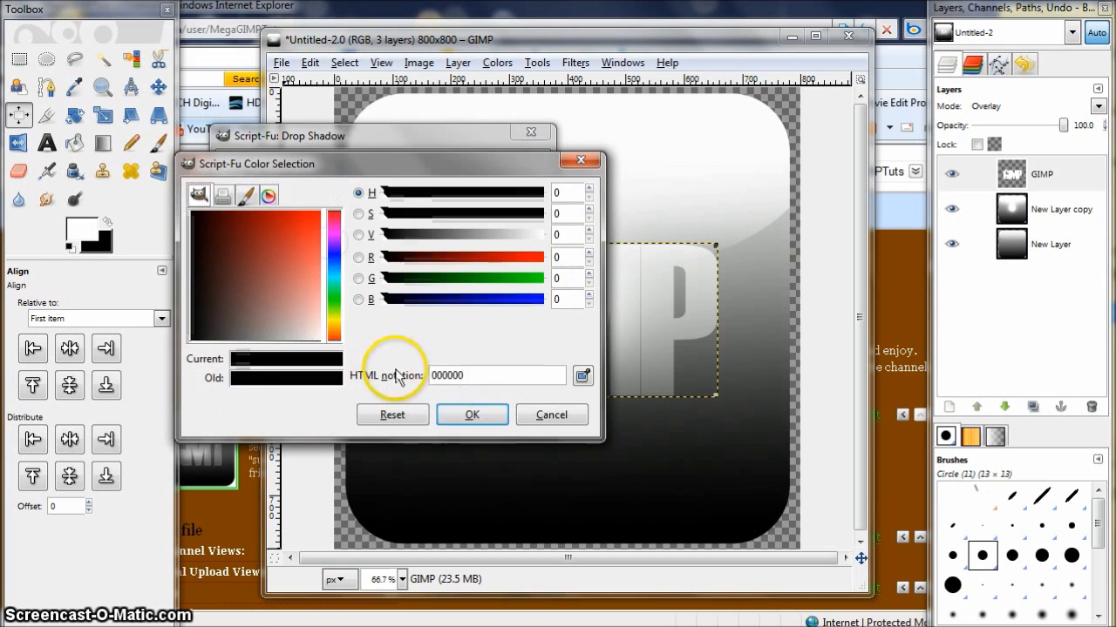
{"action": "left_click_drag", "start_coordinate": [526, 237], "coordinate": [571, 242]}
{"action": "left_click", "coordinate": [486, 416]}
{"action": "left_click", "coordinate": [422, 394]}
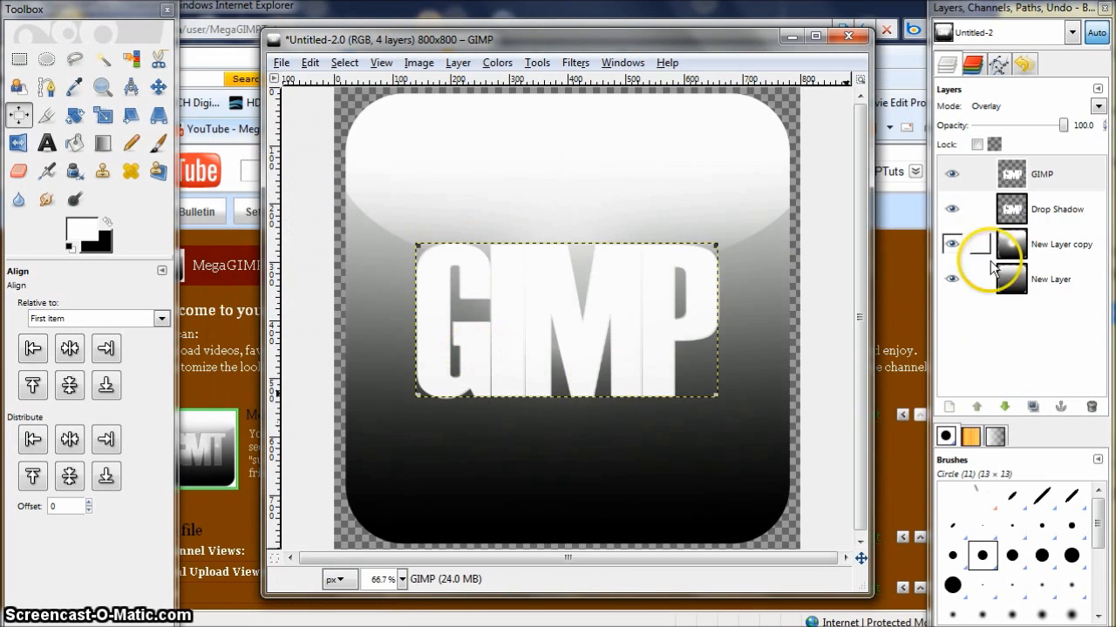
- Cut the text's shape out of the white drop shadow layer using the text's alpha selection, then deselect
{"action": "left_click", "coordinate": [1011, 213]}
{"action": "left_click", "coordinate": [1011, 179]}
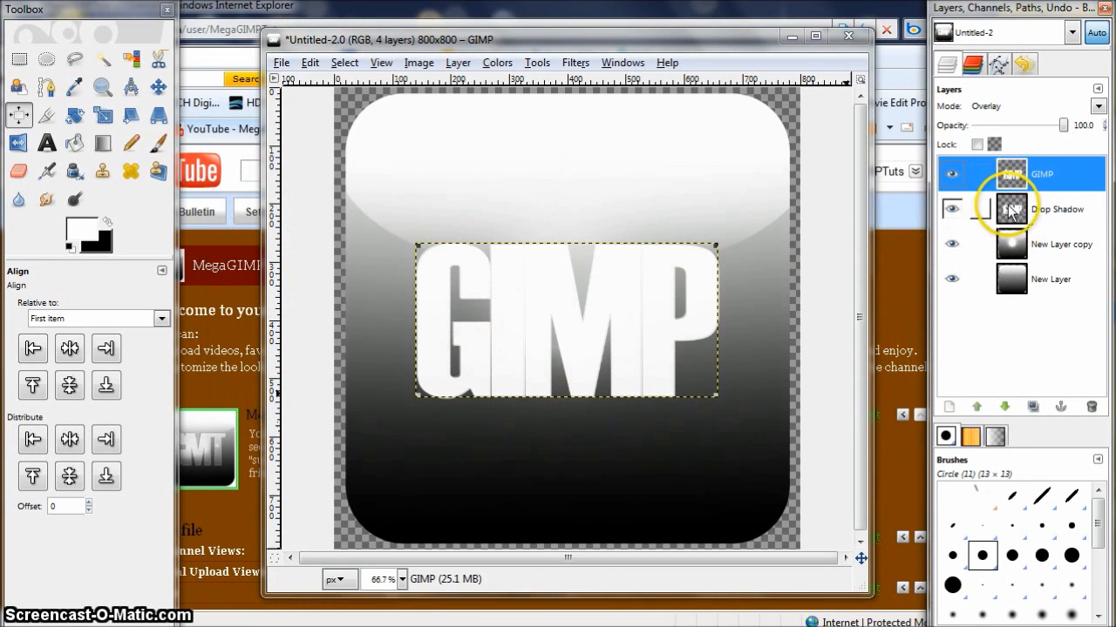
{"action": "right_click", "coordinate": [1011, 175]}
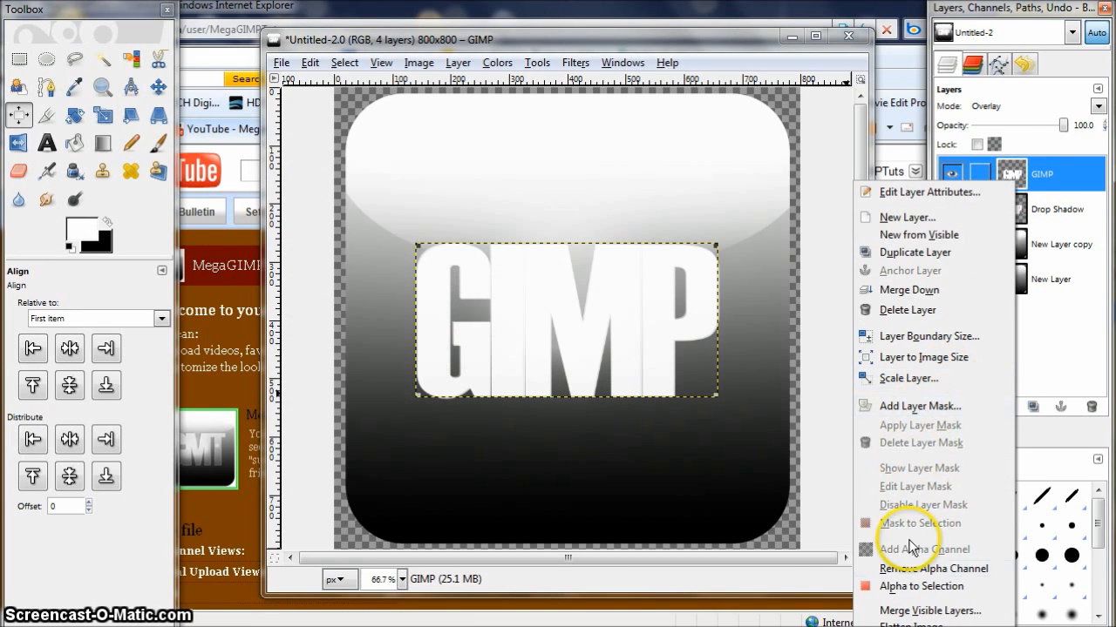
{"action": "left_click", "coordinate": [921, 586]}
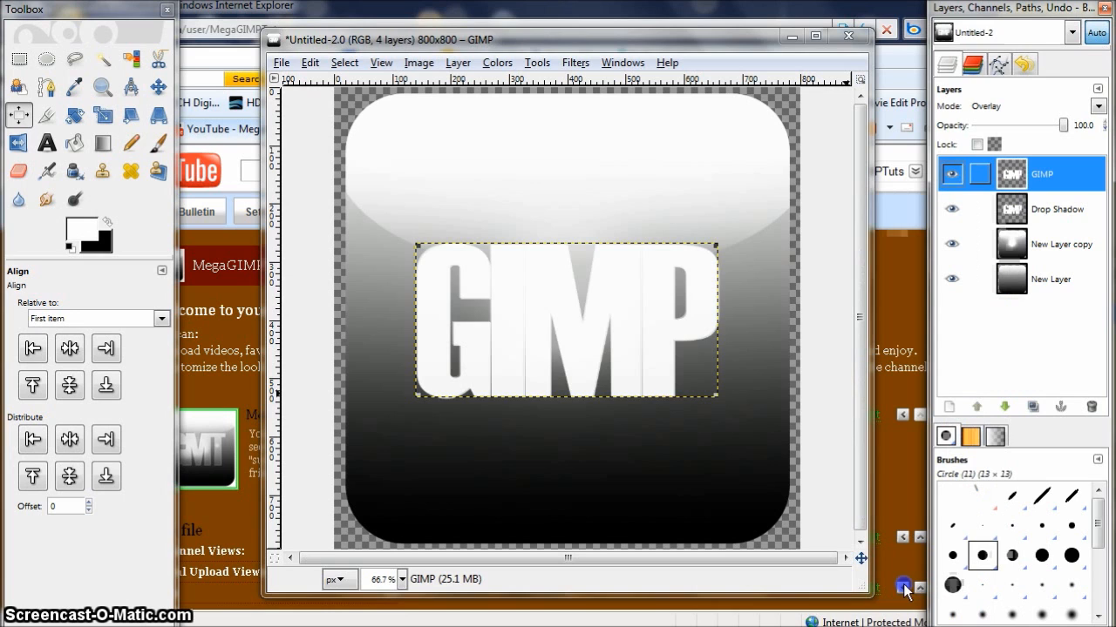
{"action": "left_click", "coordinate": [1024, 222]}
{"action": "left_click", "coordinate": [309, 63]}
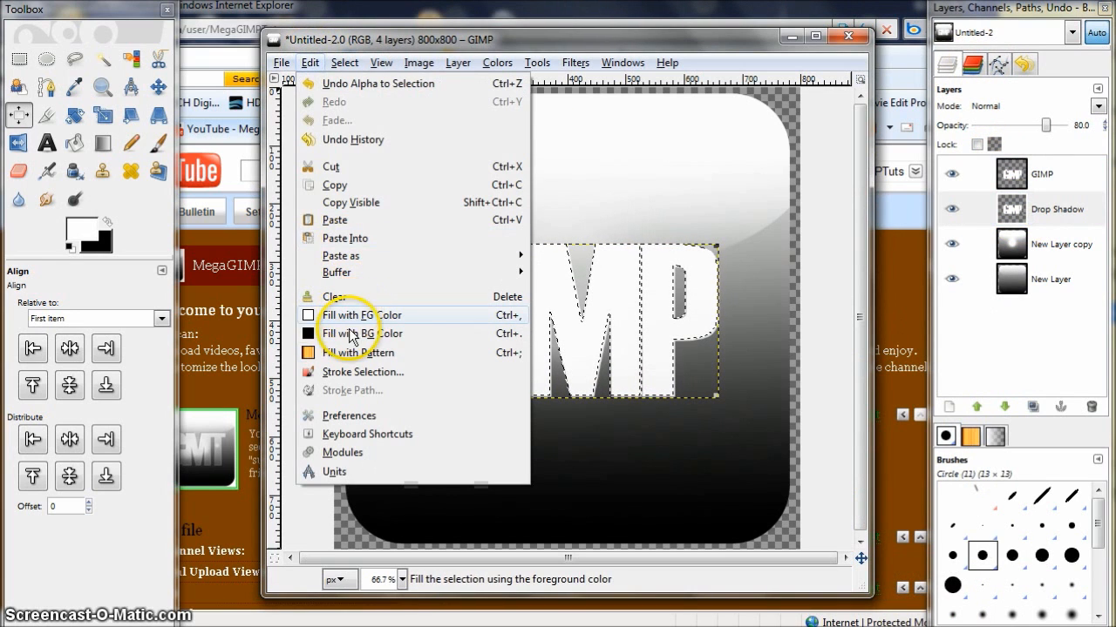
{"action": "left_click", "coordinate": [345, 166]}
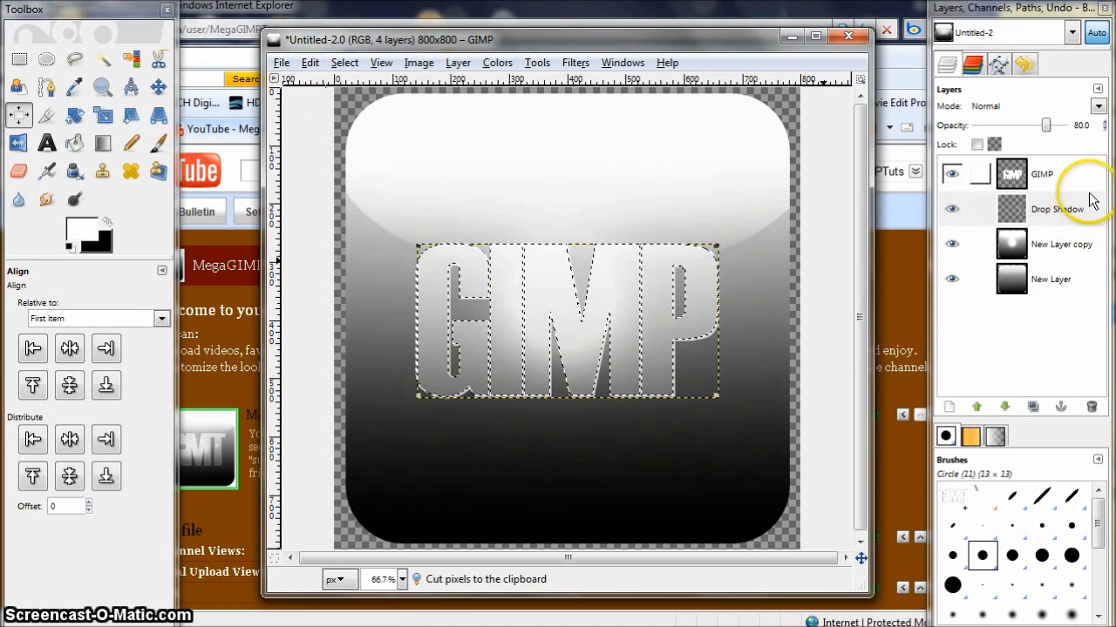
{"action": "left_click", "coordinate": [1064, 173]}
{"action": "left_click", "coordinate": [344, 63]}
{"action": "left_click", "coordinate": [388, 106]}
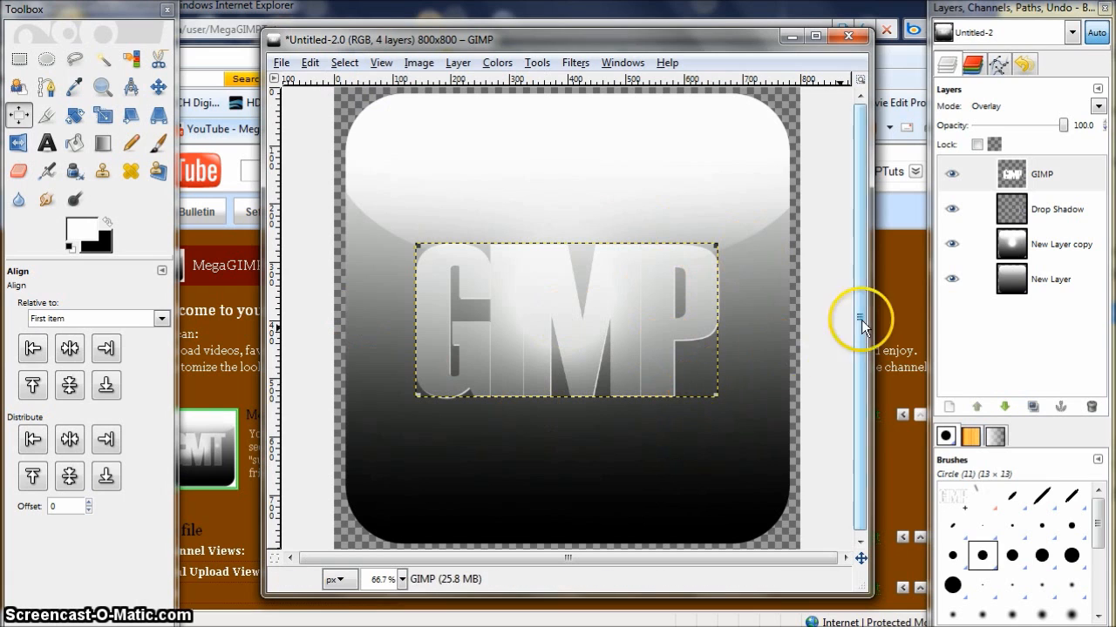
- Apply a second Drop Shadow to the text with offsets -2 and -2, blur radius 0 and a dark colour
{"action": "left_click", "coordinate": [1042, 179]}
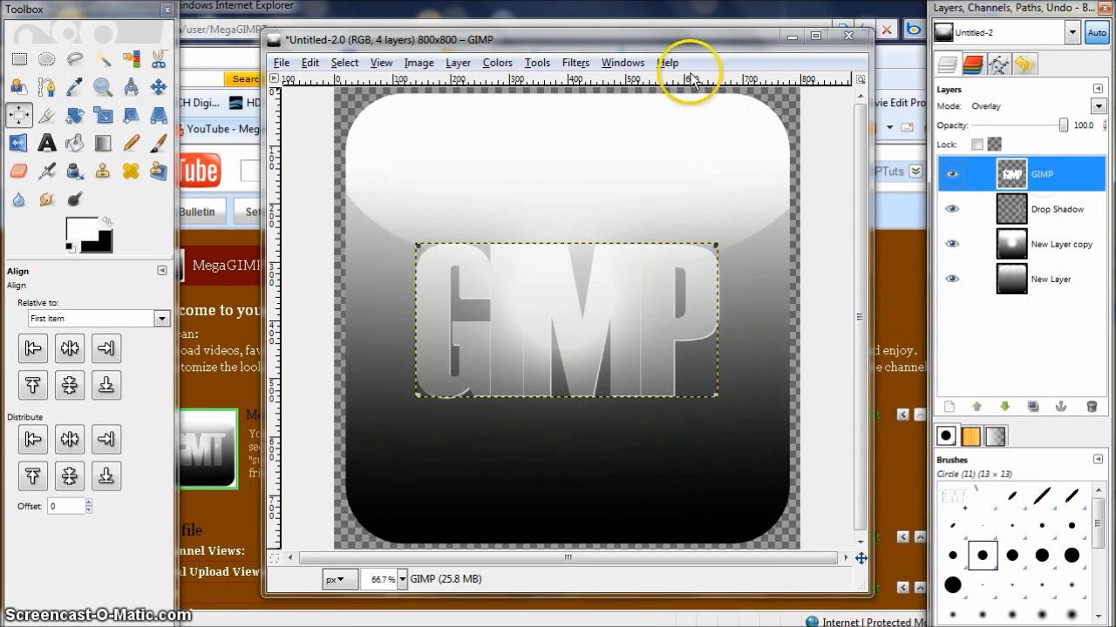
{"action": "left_click", "coordinate": [575, 63]}
{"action": "mouse_move", "coordinate": [747, 215]}
{"action": "left_click", "coordinate": [850, 305]}
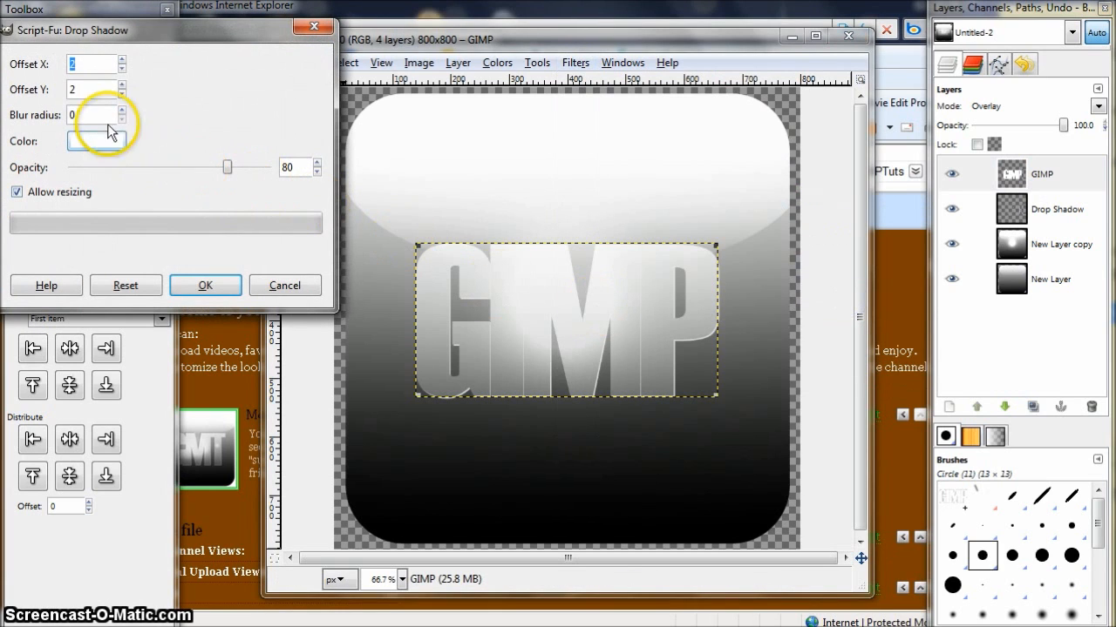
{"action": "left_click", "coordinate": [122, 69]}
{"action": "left_click", "coordinate": [122, 70]}
{"action": "left_click", "coordinate": [122, 70]}
{"action": "left_click", "coordinate": [122, 93]}
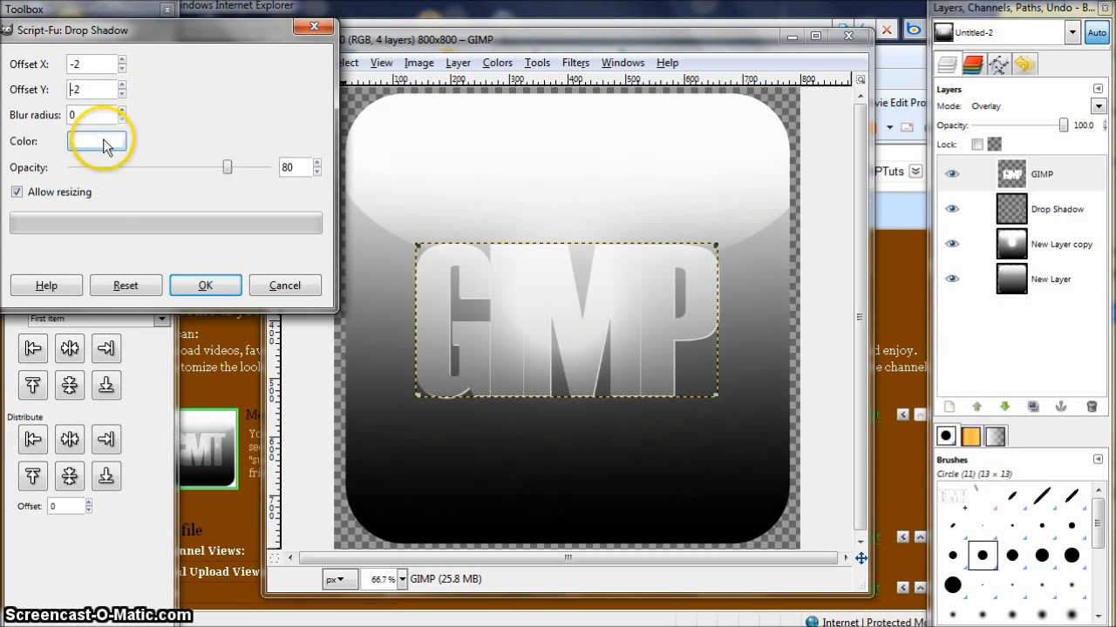
{"action": "left_click", "coordinate": [100, 142]}
{"action": "left_click_drag", "start_coordinate": [113, 222], "coordinate": [25, 244]}
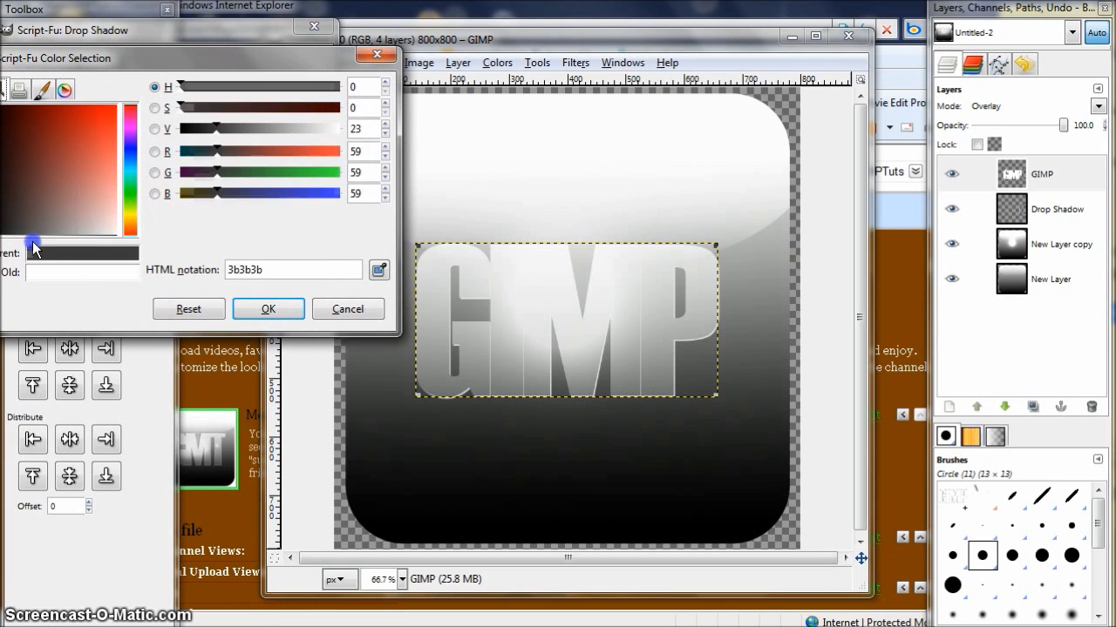
{"action": "left_click", "coordinate": [268, 309]}
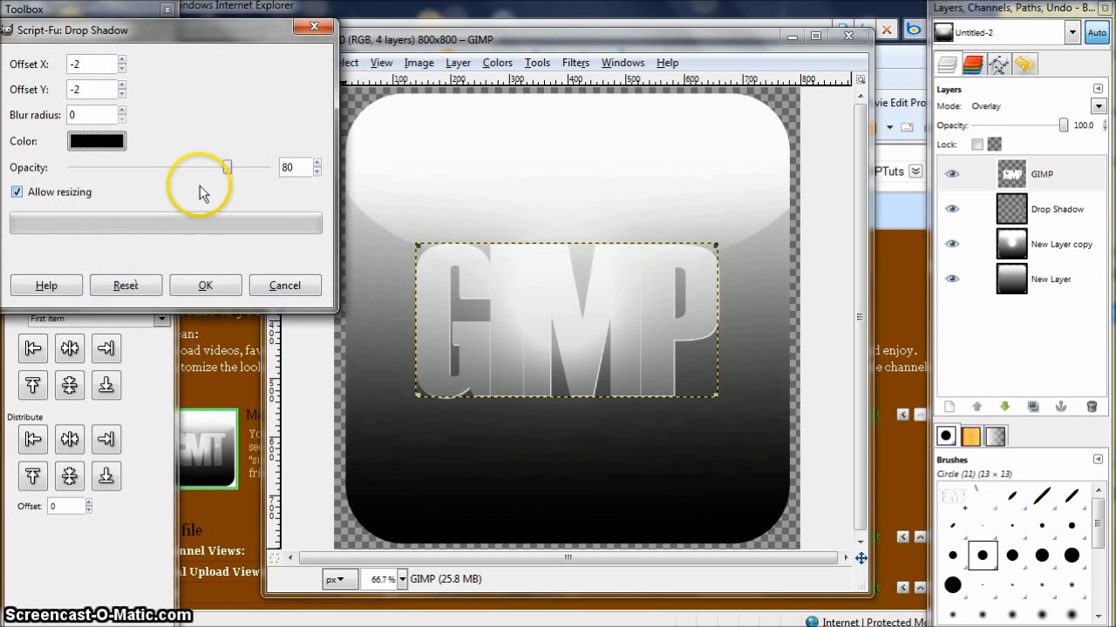
{"action": "left_click", "coordinate": [213, 288]}
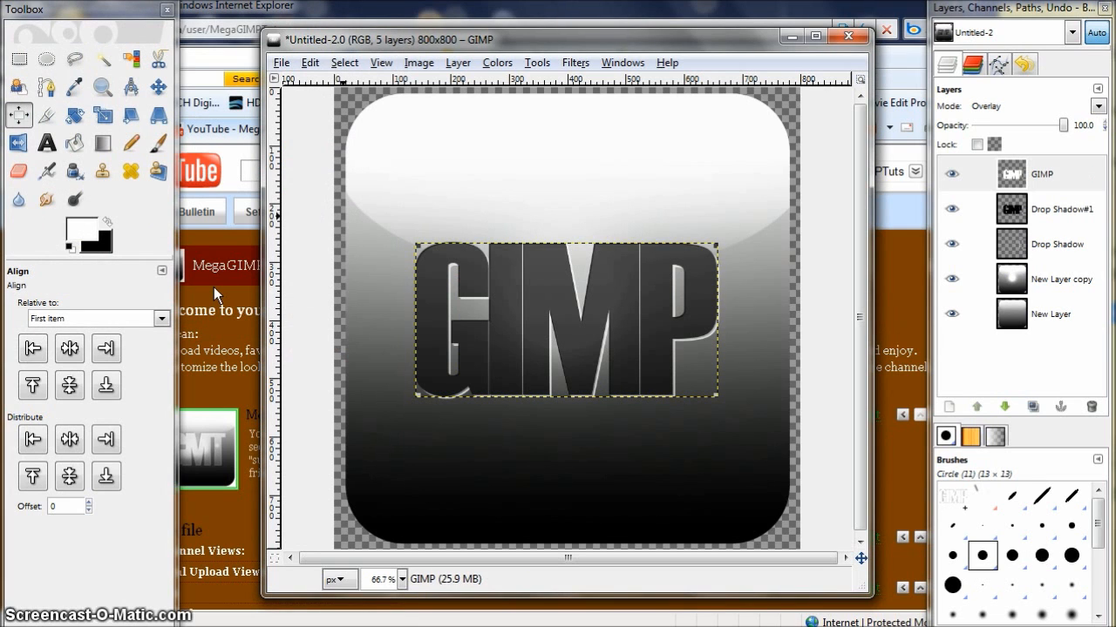
- Cut the text's shape out of the second drop shadow layer using the text's alpha selection, then deselect
{"action": "right_click", "coordinate": [1026, 179]}
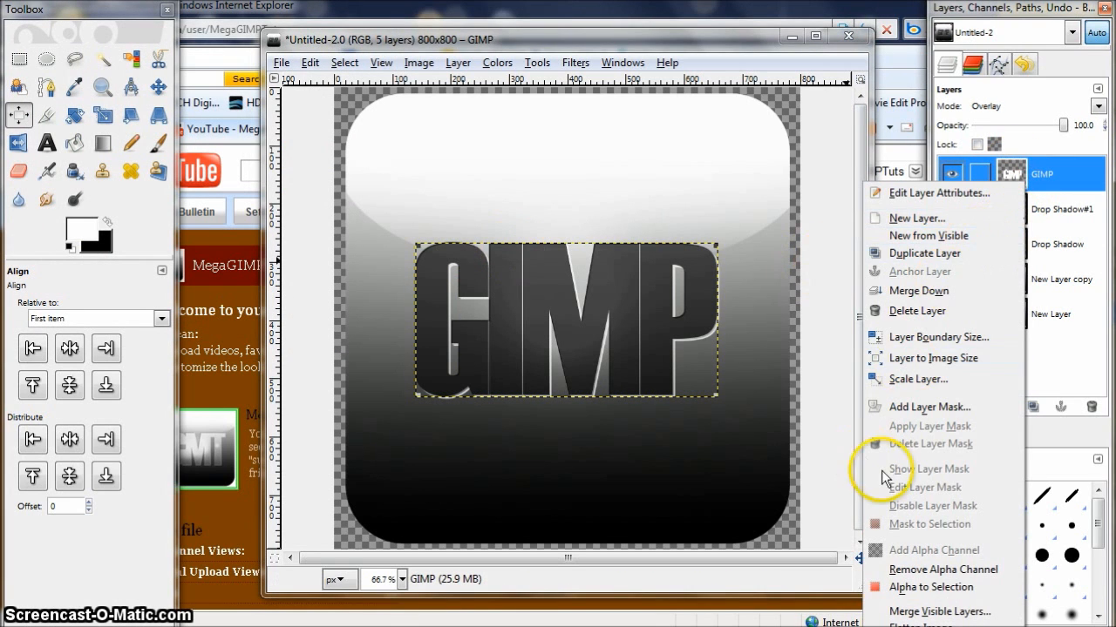
{"action": "left_click", "coordinate": [924, 587]}
{"action": "right_click", "coordinate": [1015, 211]}
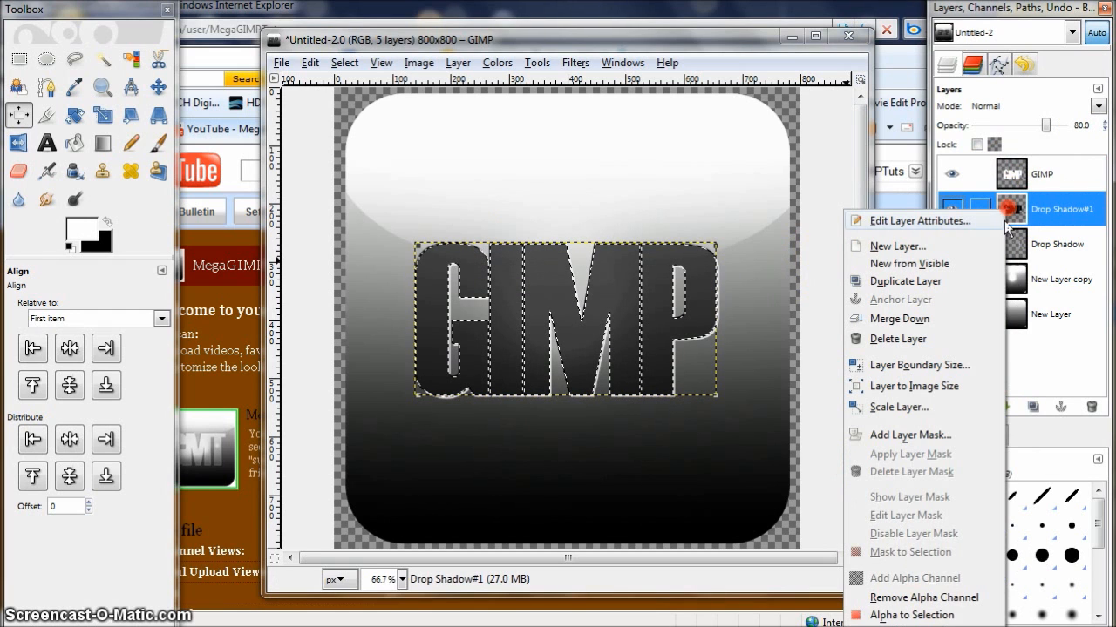
{"action": "left_click", "coordinate": [336, 99]}
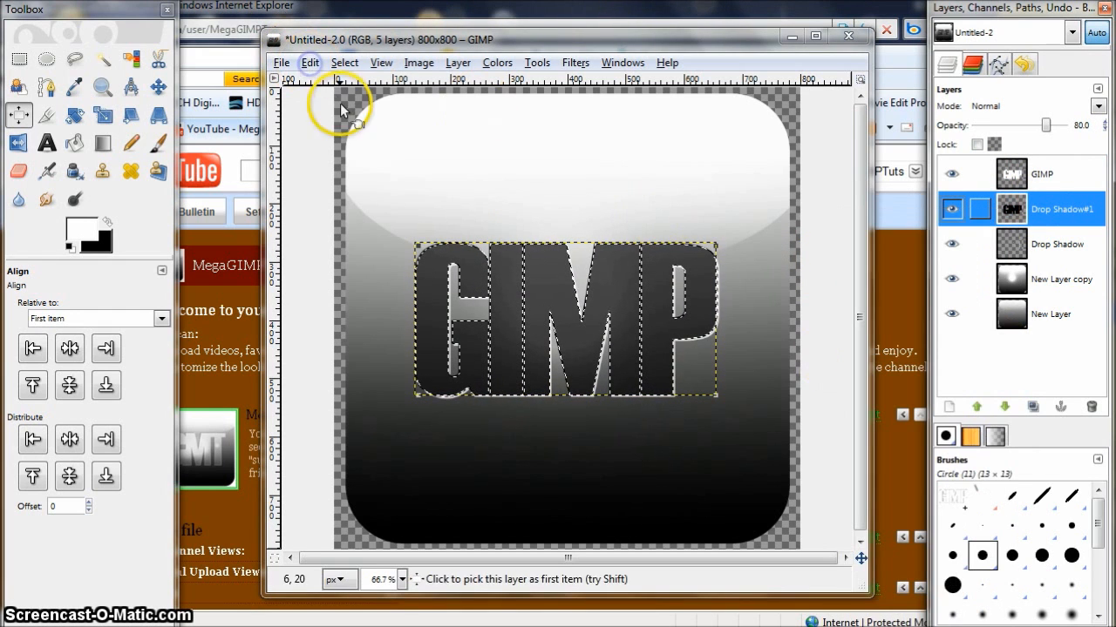
{"action": "left_click", "coordinate": [311, 63]}
{"action": "left_click", "coordinate": [344, 166]}
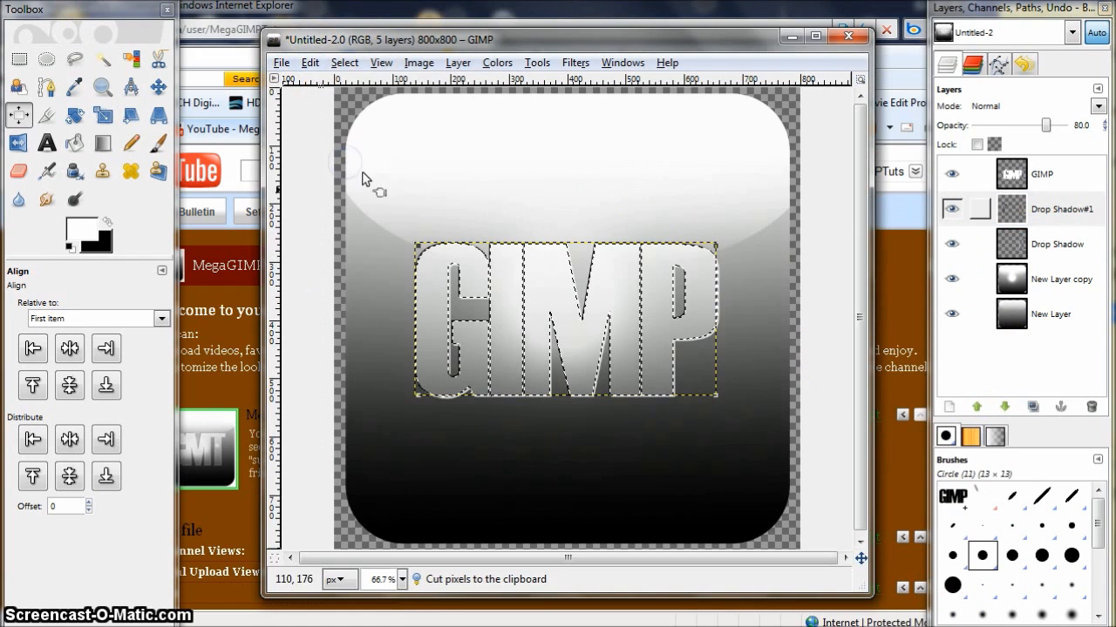
{"action": "left_click", "coordinate": [344, 63]}
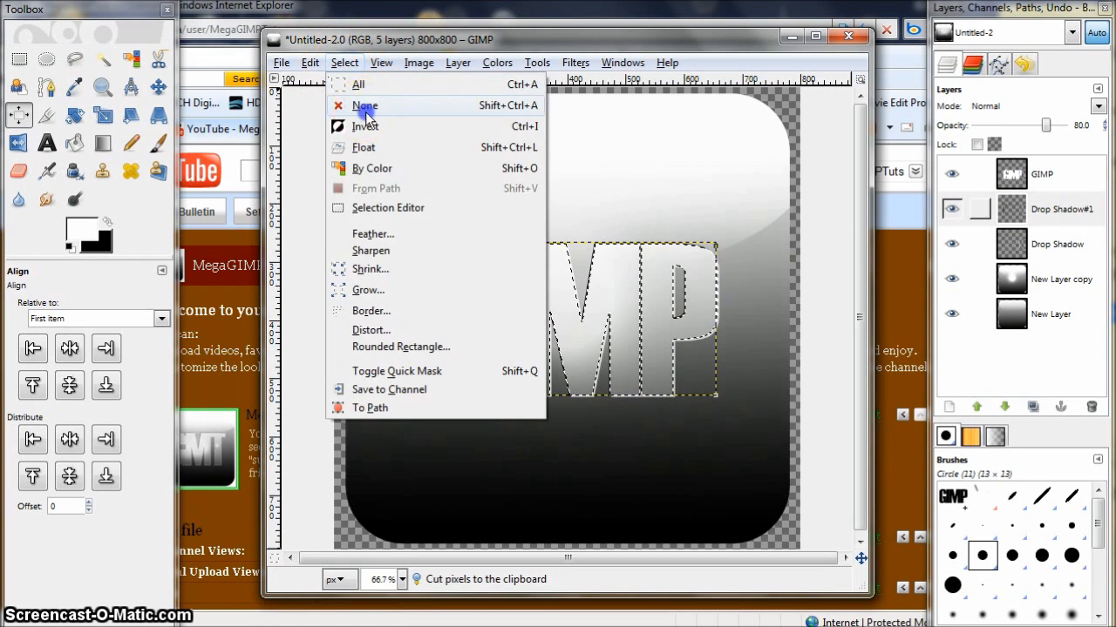
{"action": "left_click", "coordinate": [360, 105]}
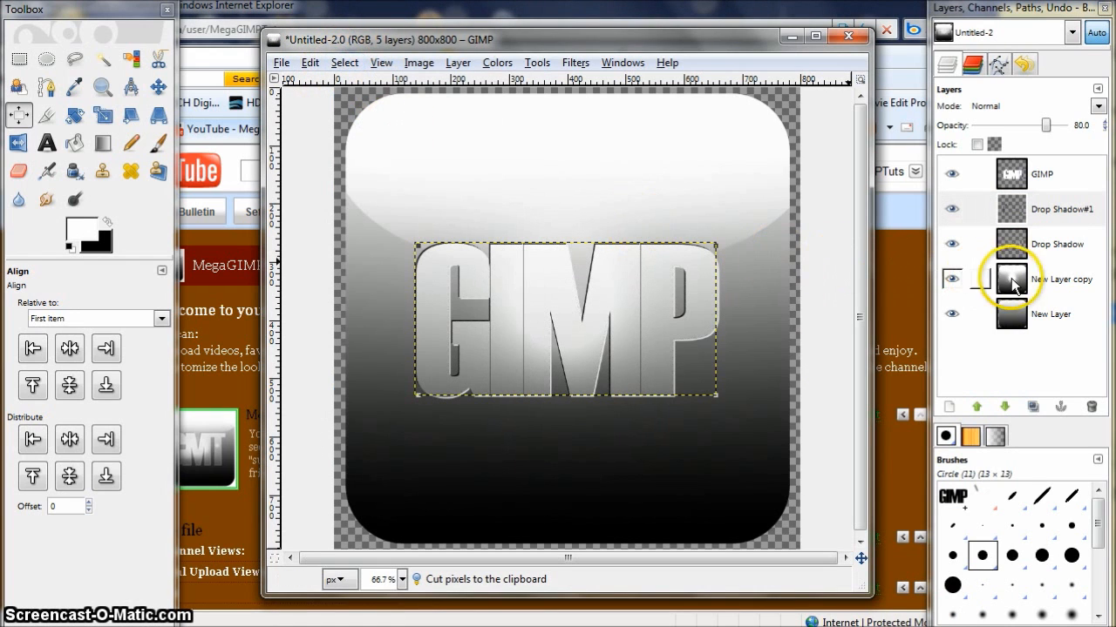
- Merge all visible layers into one, expanded as necessary
{"action": "left_click", "coordinate": [1021, 172]}
{"action": "left_click", "coordinate": [1015, 314]}
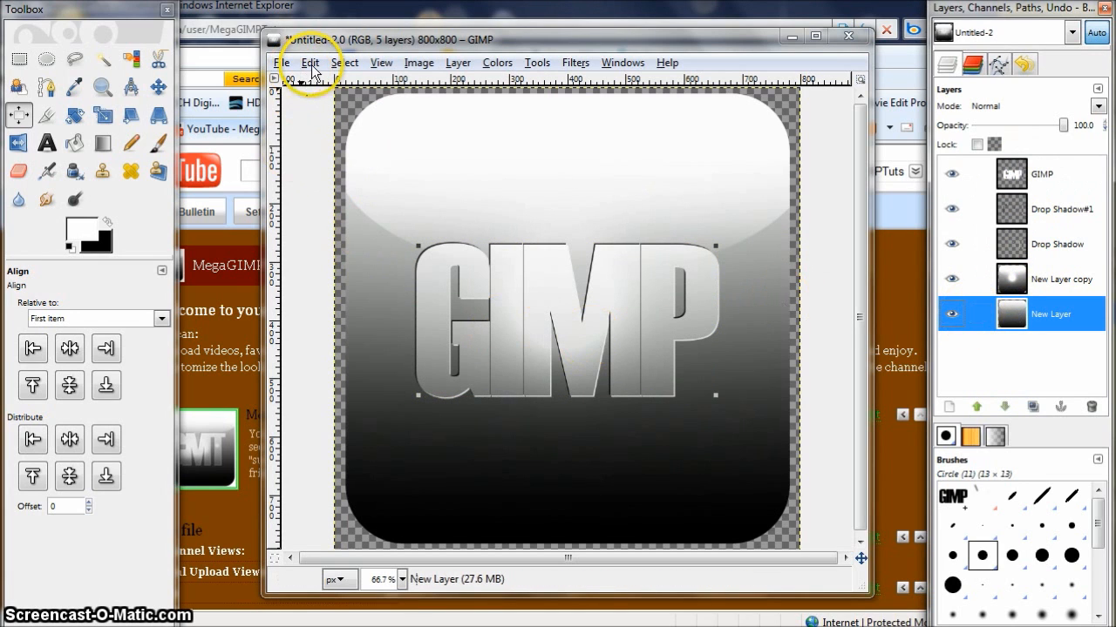
{"action": "left_click", "coordinate": [1011, 172]}
{"action": "left_click", "coordinate": [382, 68]}
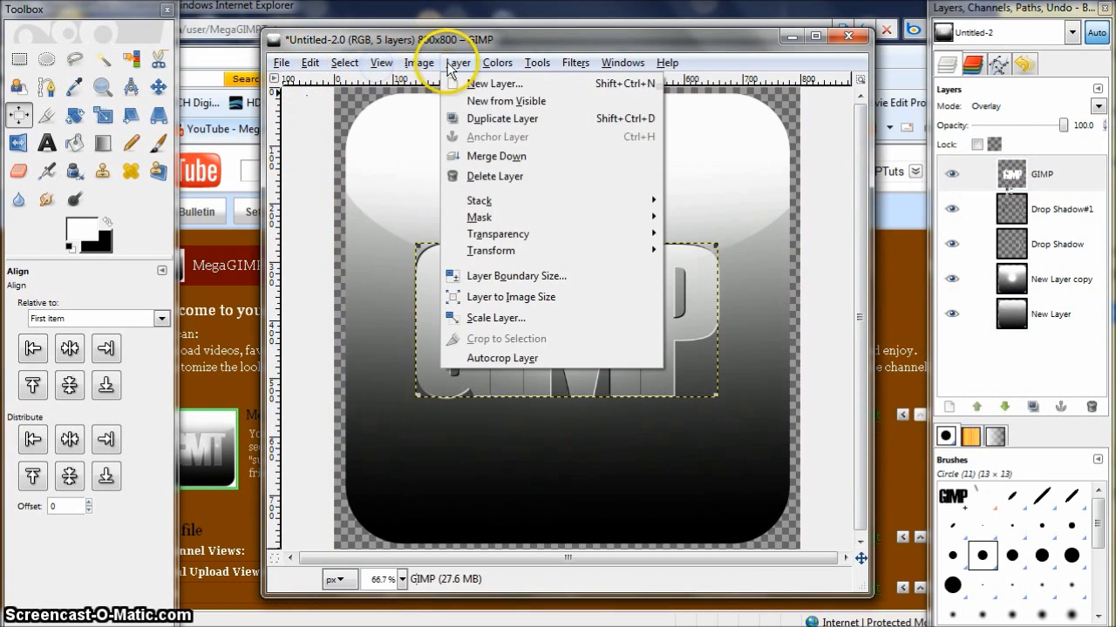
{"action": "left_click", "coordinate": [368, 66]}
{"action": "left_click", "coordinate": [418, 63]}
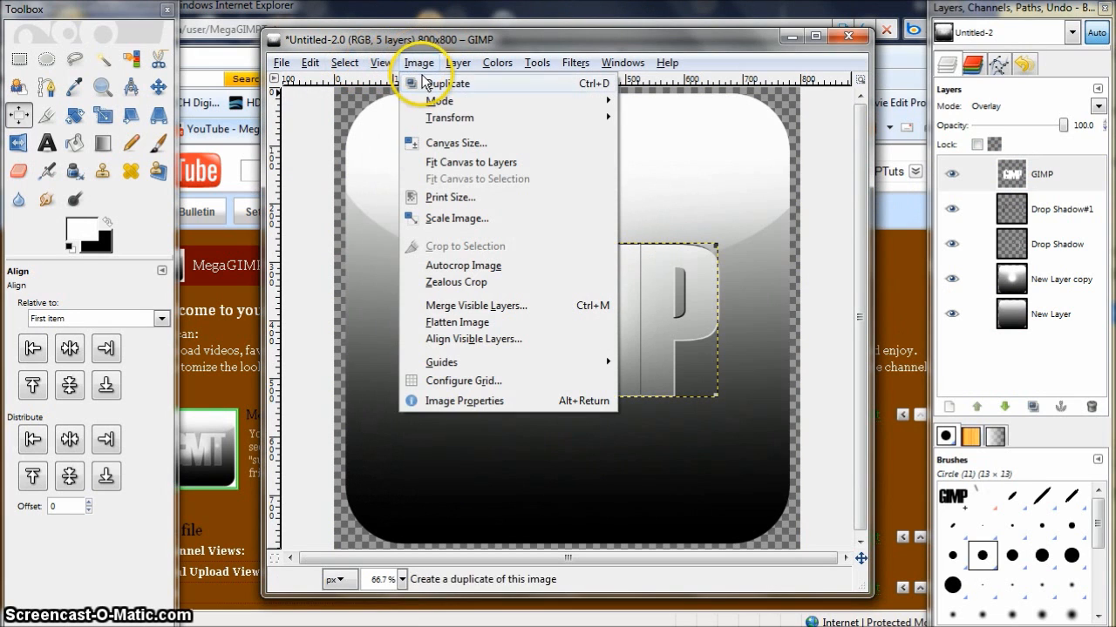
{"action": "left_click", "coordinate": [459, 307]}
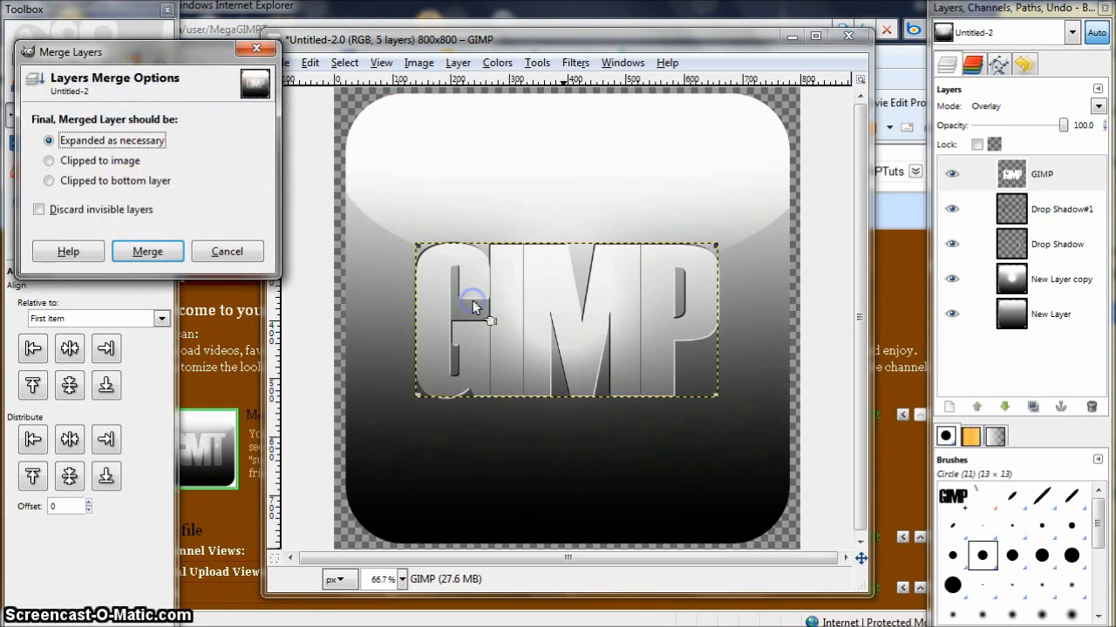
{"action": "left_click", "coordinate": [147, 251]}
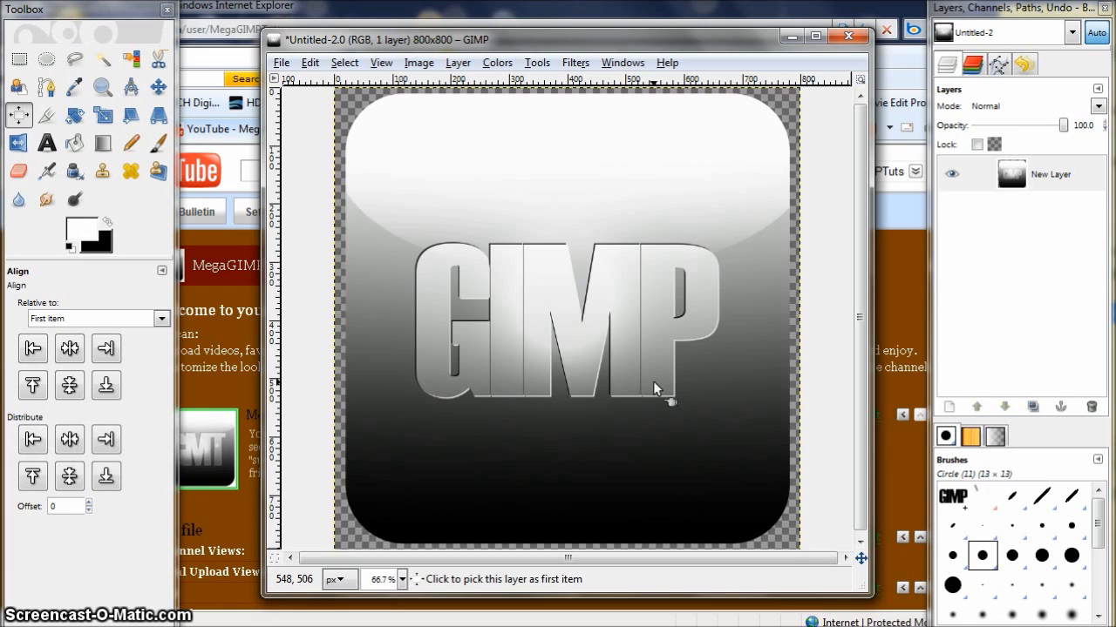
{"action": "left_click", "coordinate": [692, 293]}
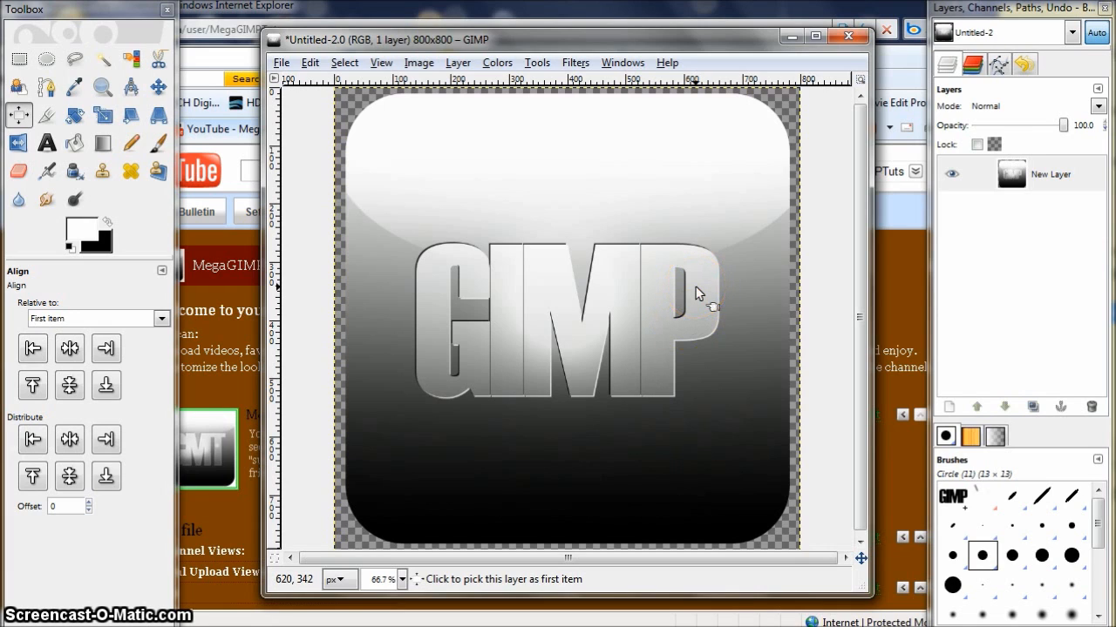
{"action": "left_click", "coordinate": [807, 270]}
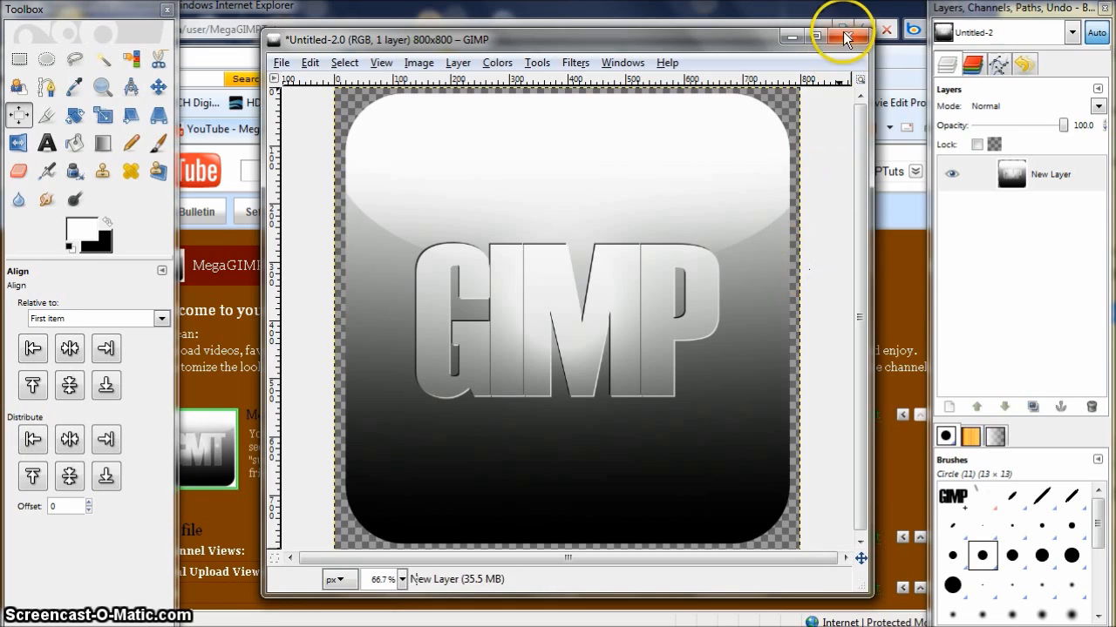